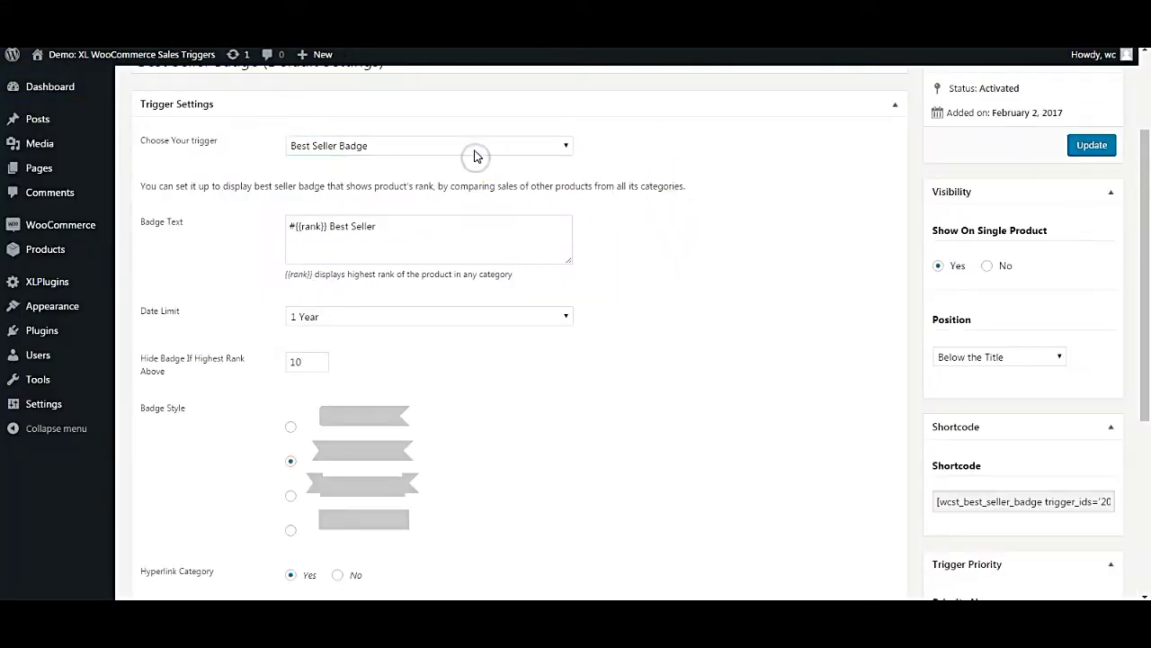
Examine the Best Seller Badge trigger's badge text with its rank merge tag and compare it with the badge on the product page.
left_click(404, 152)
left_click(402, 151)
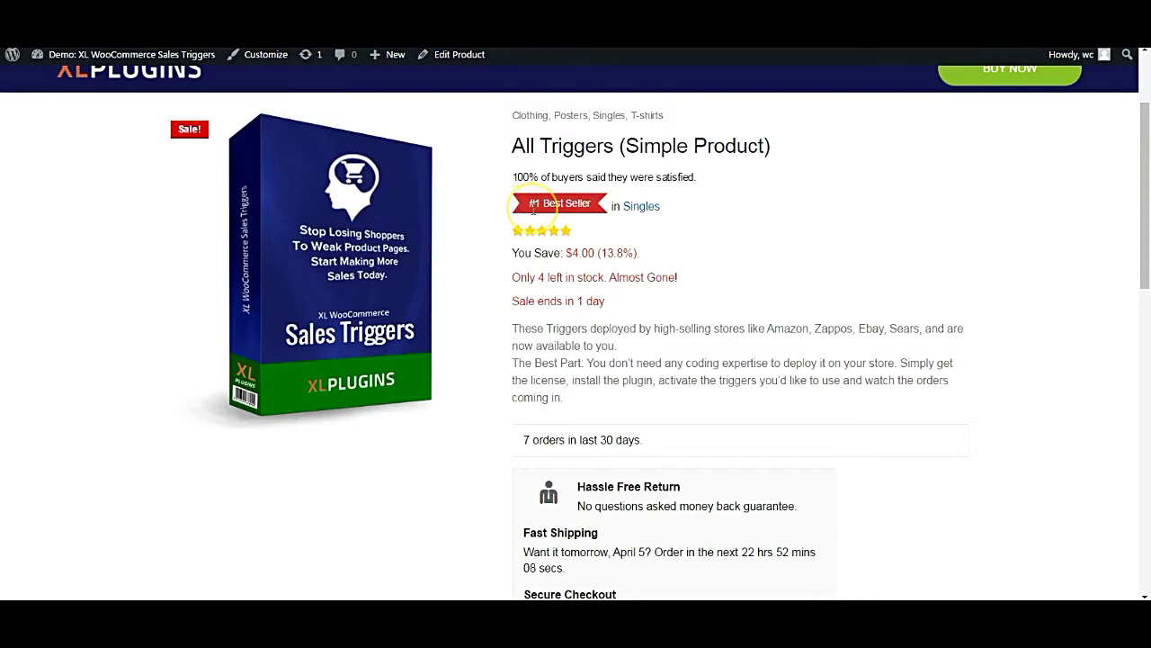
left_click(531, 204)
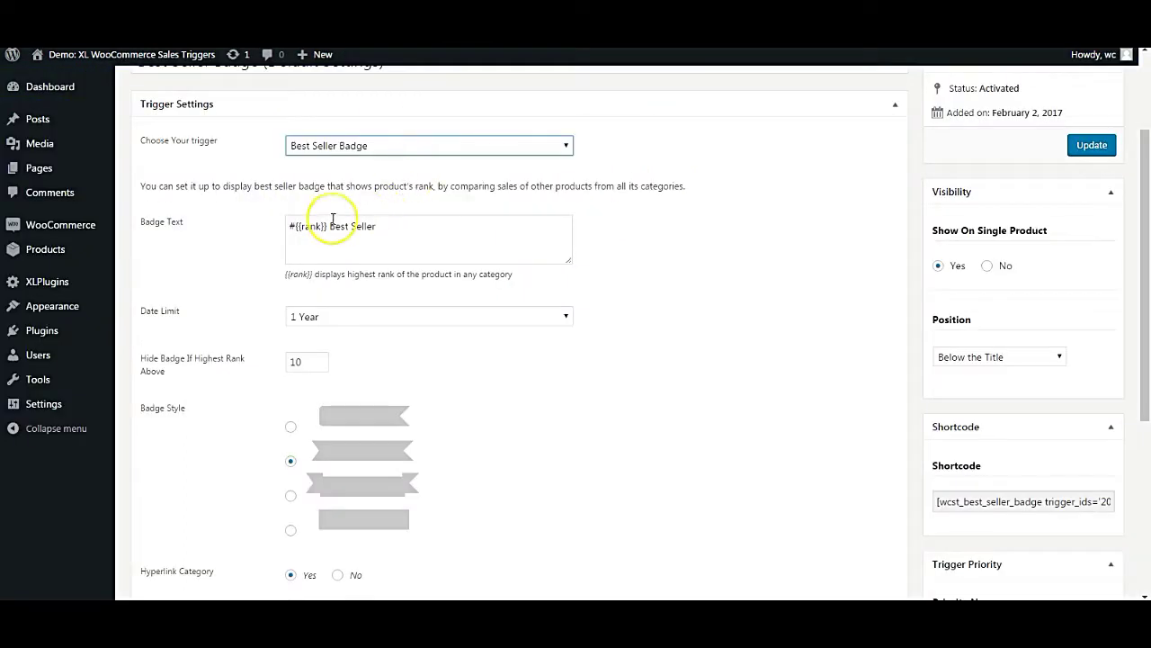
left_click_drag(377, 225, 322, 225)
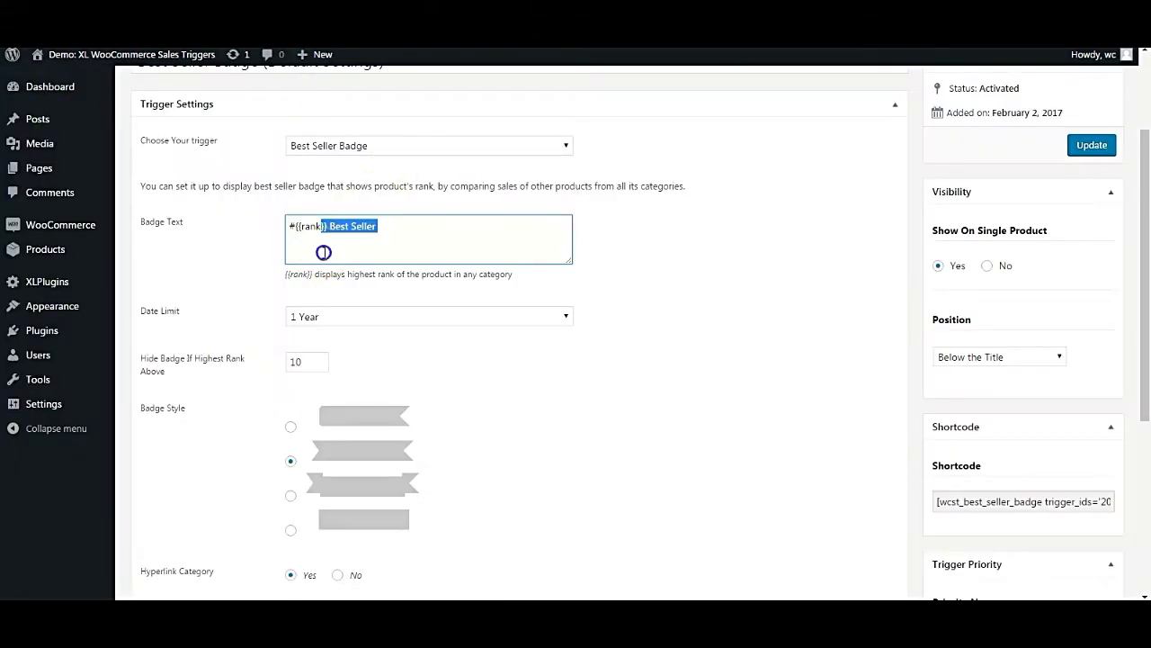
left_click(322, 235)
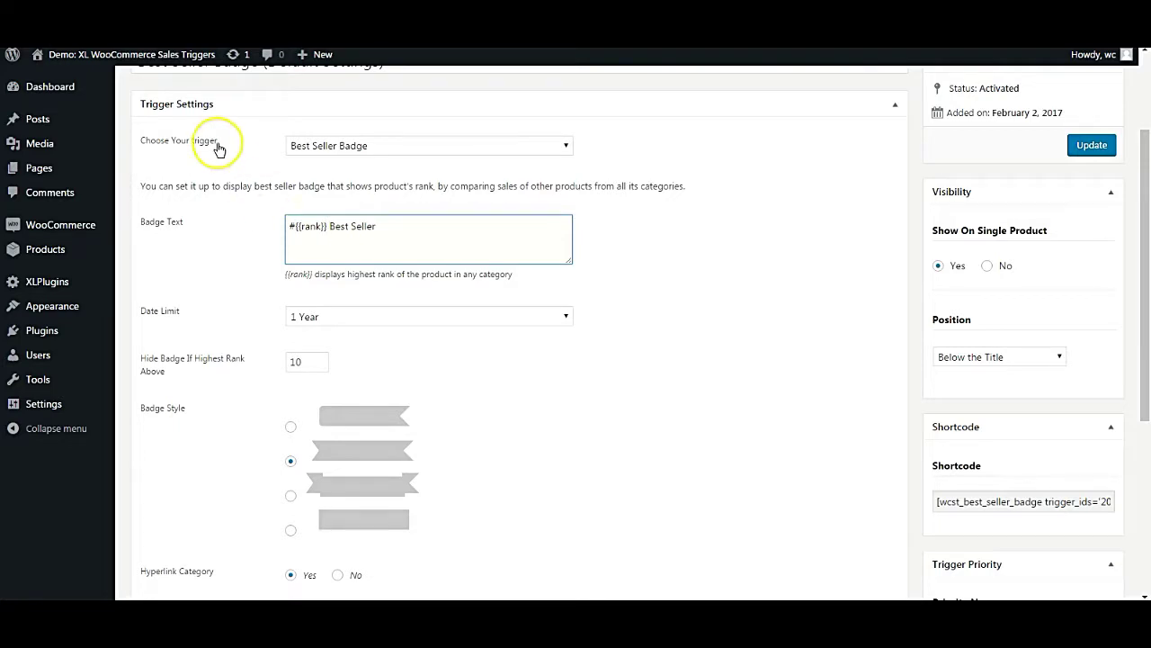
left_click(103, 62)
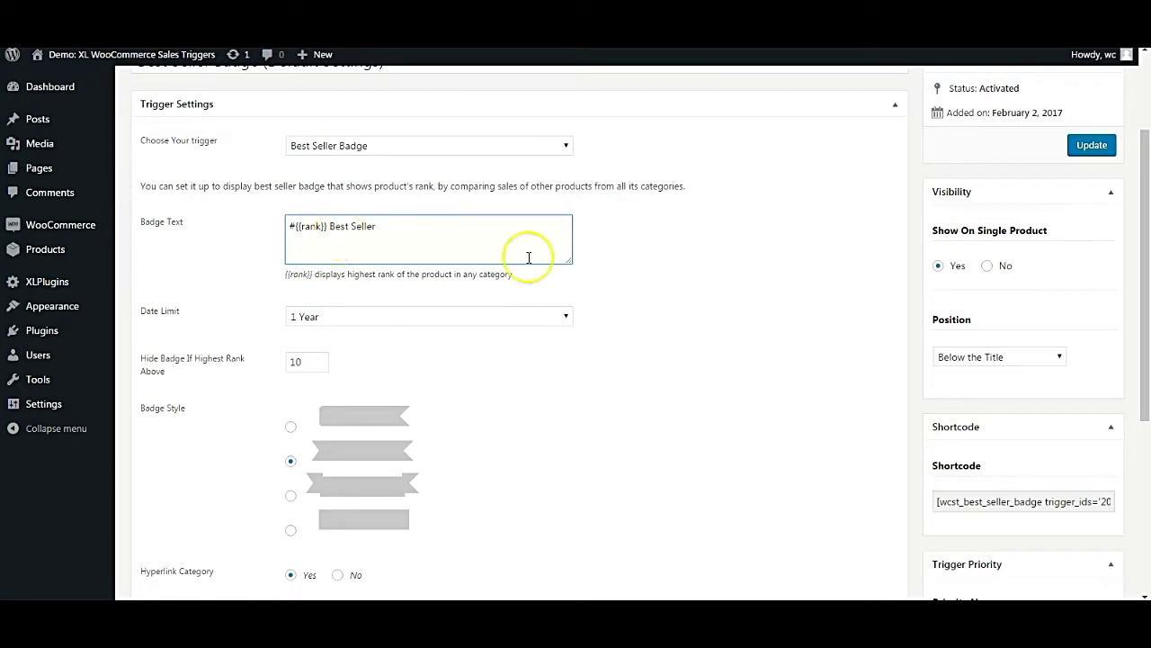
left_click(728, 244)
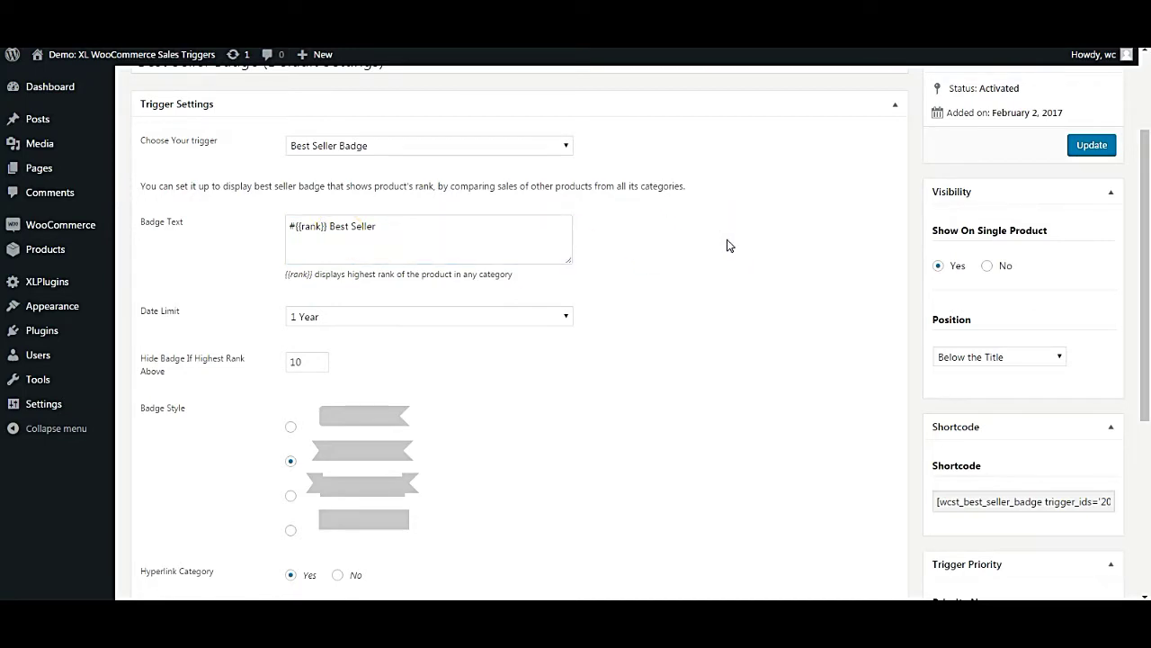
left_click(632, 150)
left_click(571, 103)
left_click(352, 218)
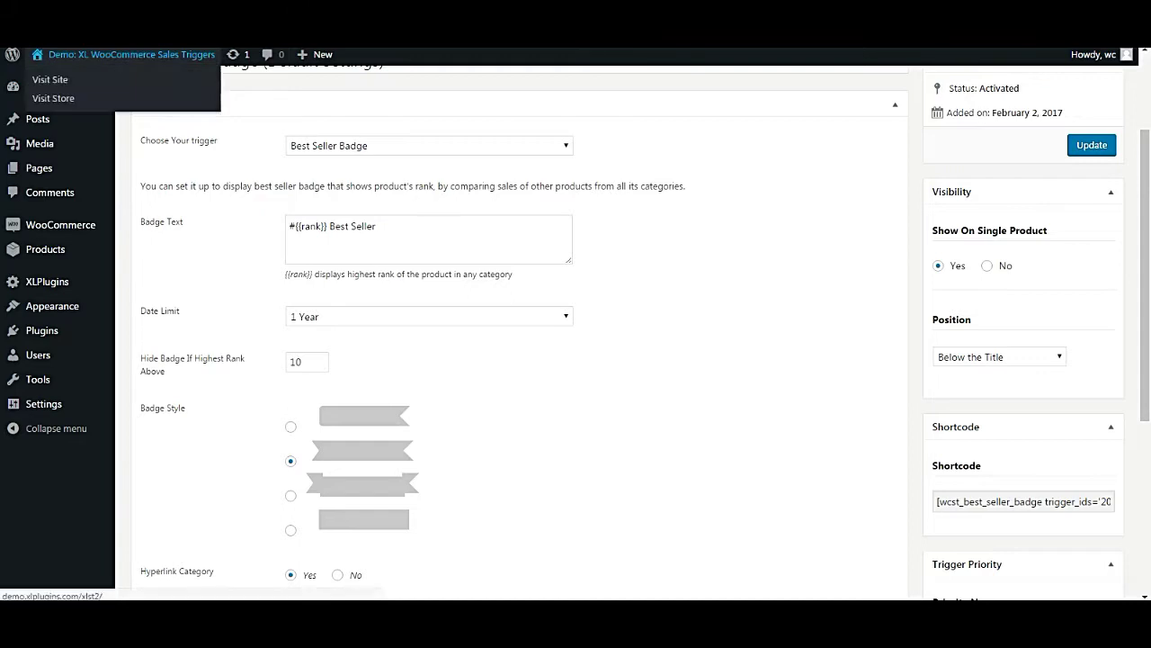
Set the date limit of the Best Seller Badge trigger to 30 Days.
scroll(638, 201, "down", 1)
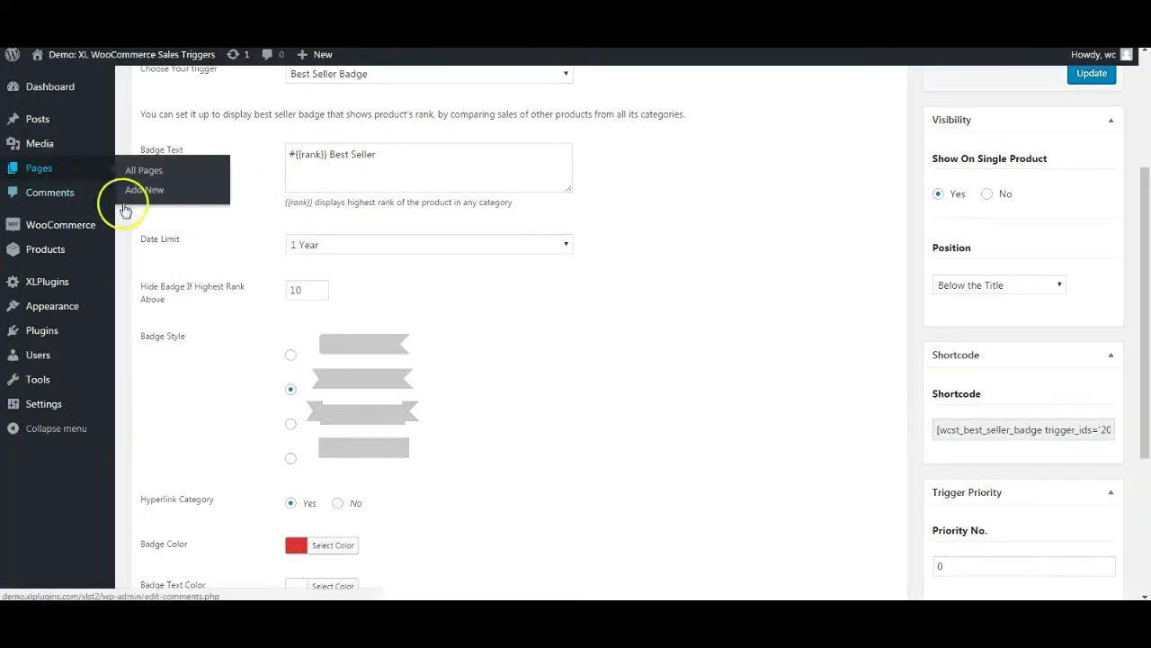
left_click(374, 245)
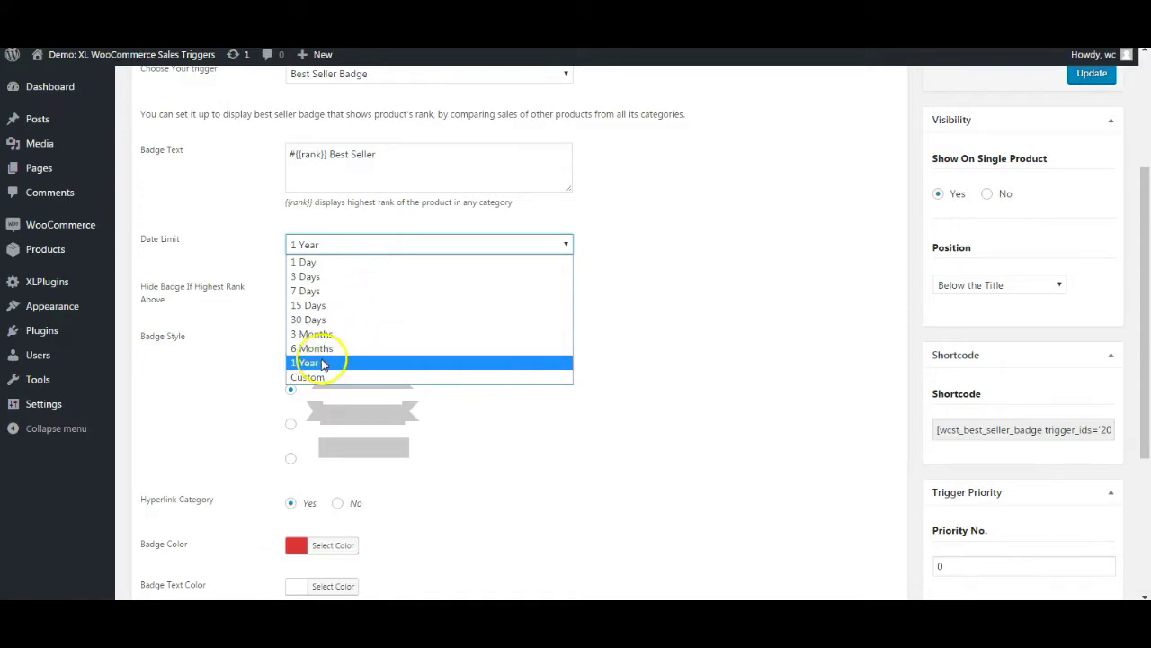
left_click(311, 320)
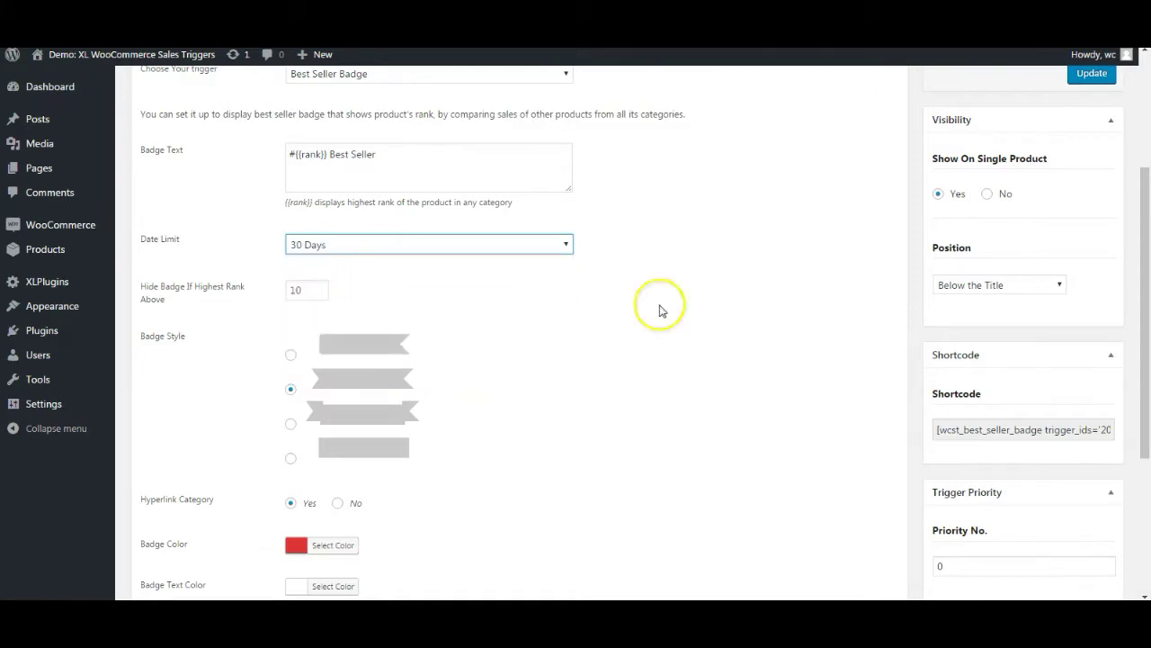
left_click(390, 245)
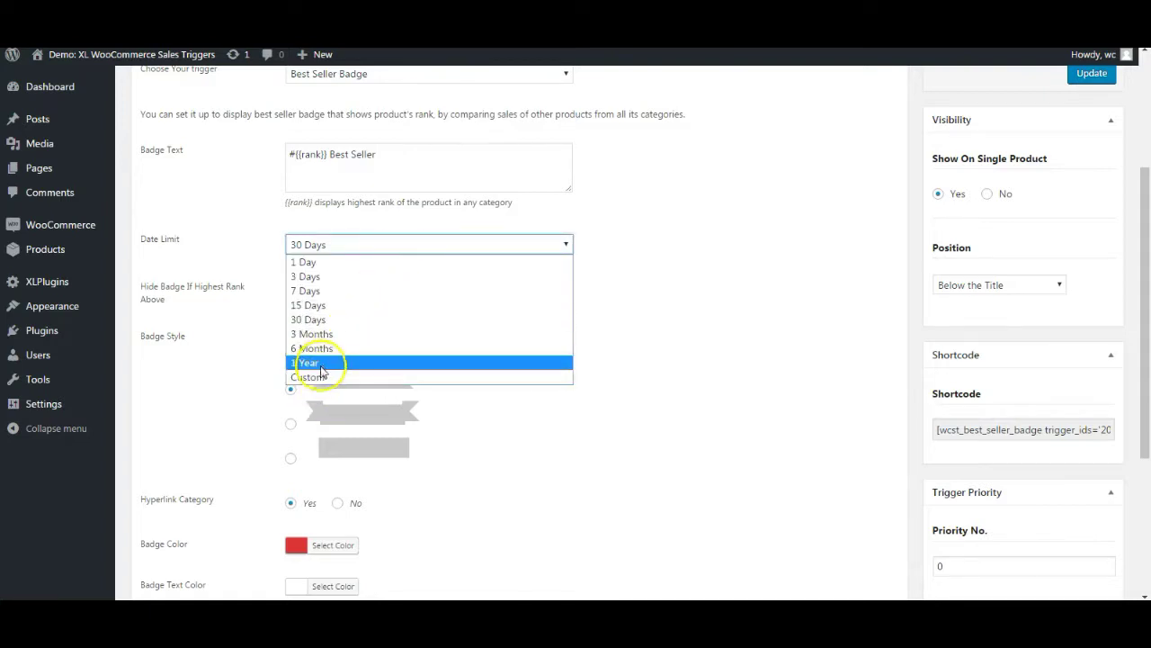
left_click(689, 221)
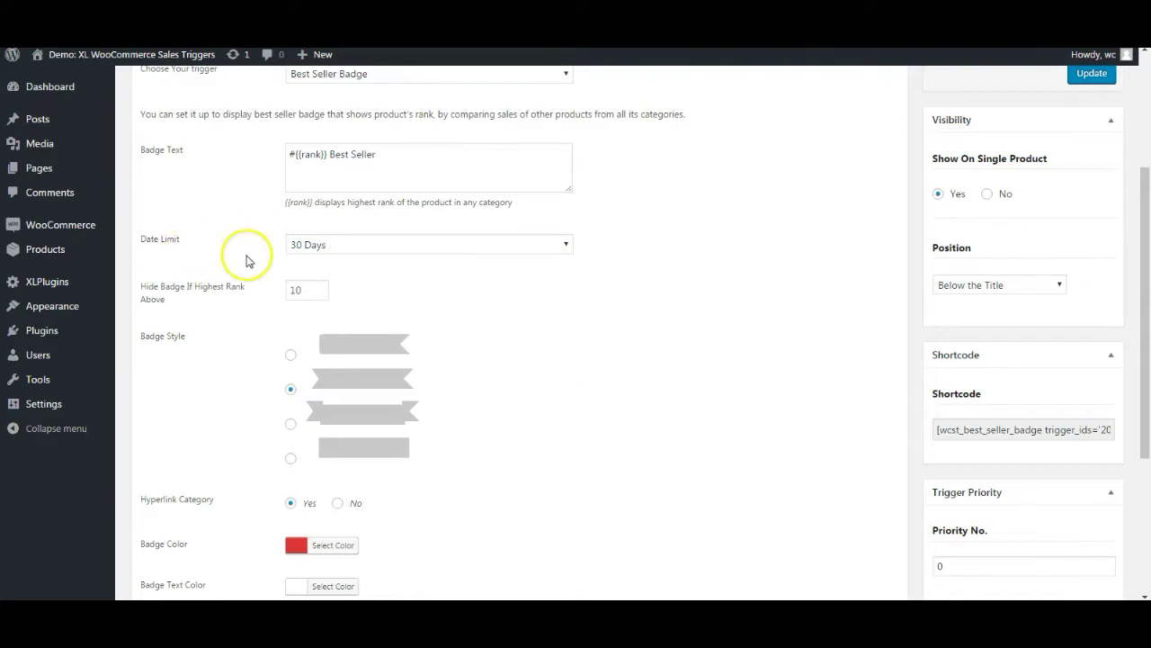
left_click(314, 243)
left_click(629, 282)
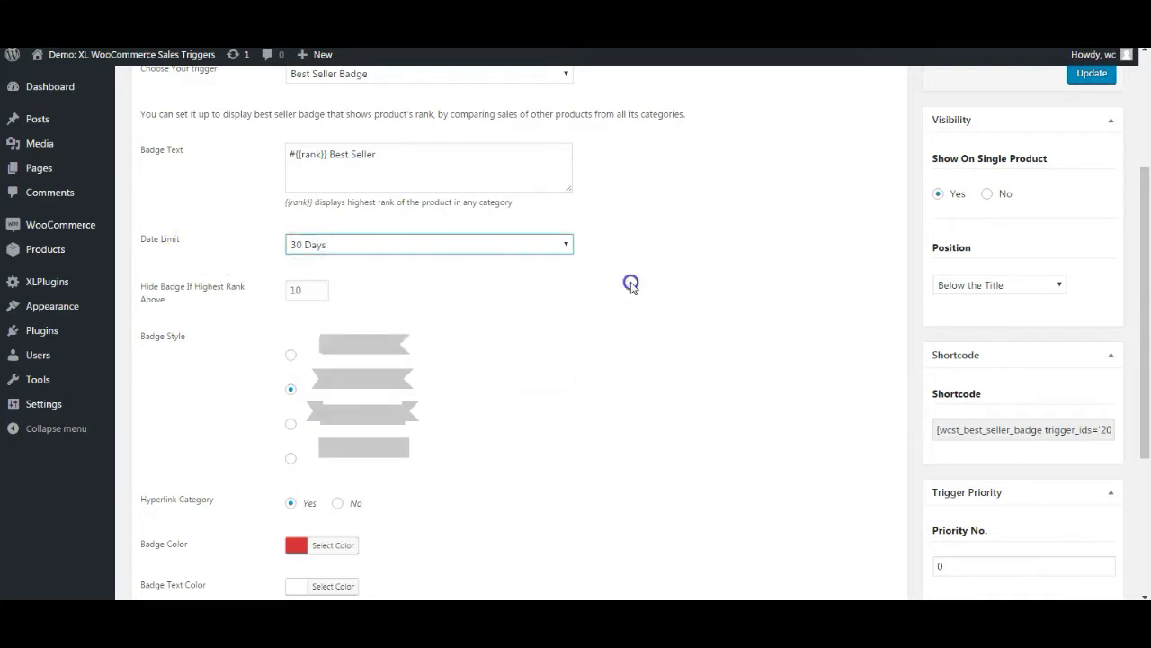
left_click(631, 291)
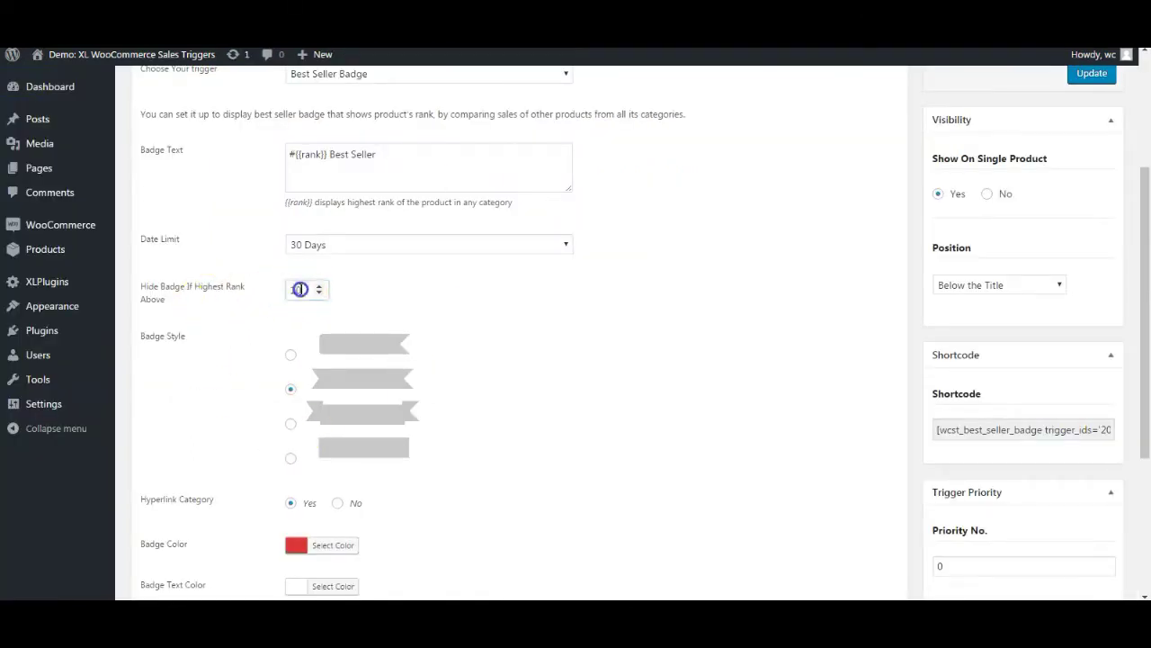
Set the Best Seller Badge to hide if the product's highest rank is above 5.
left_click(298, 289)
left_click(300, 290)
left_click_drag(295, 291, 313, 293)
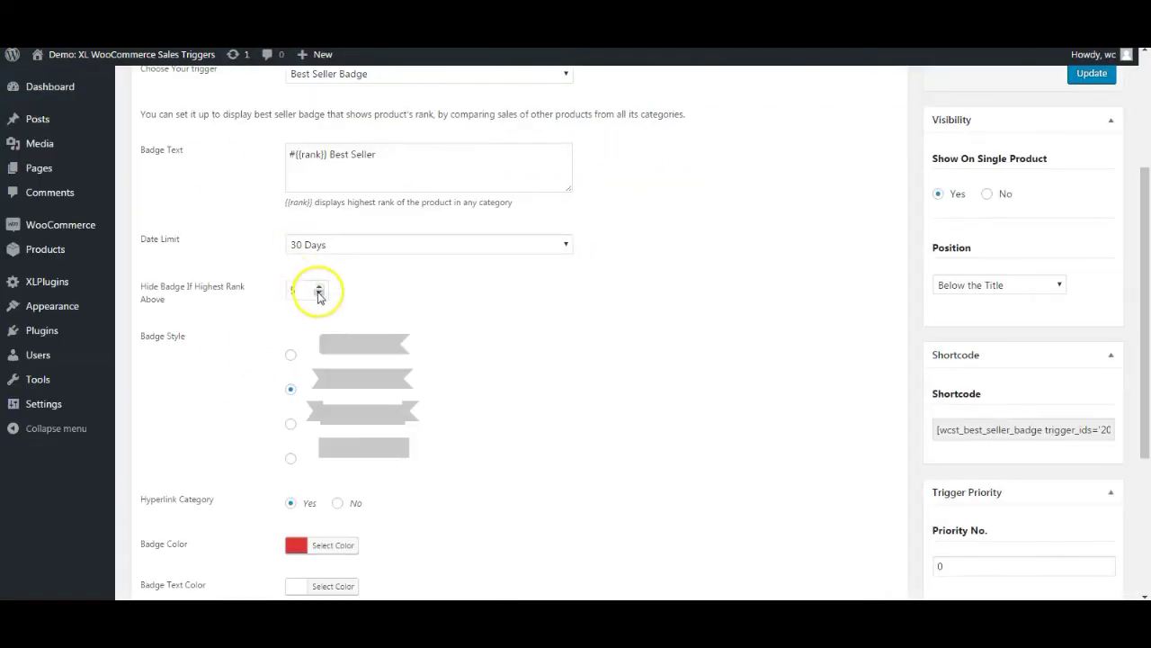
Examine the badge style, category hyperlink and badge color options of the Best Seller Badge trigger.
scroll(417, 279, "down", 1)
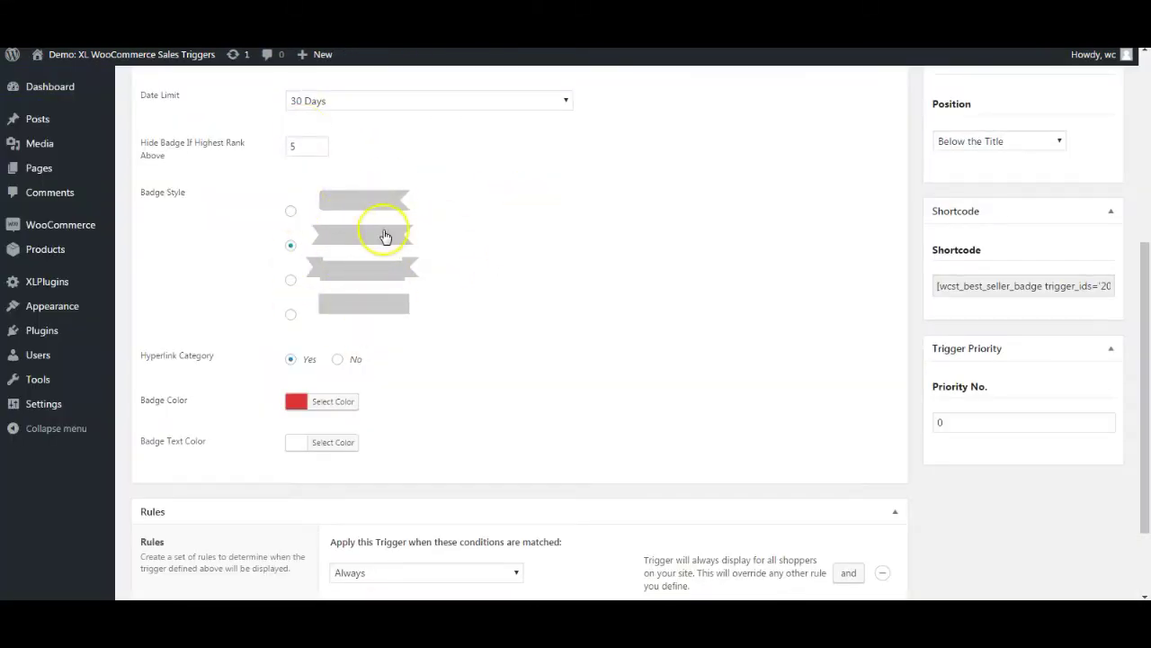
left_click(368, 245)
scroll(357, 357, "down", 1)
left_click(296, 330)
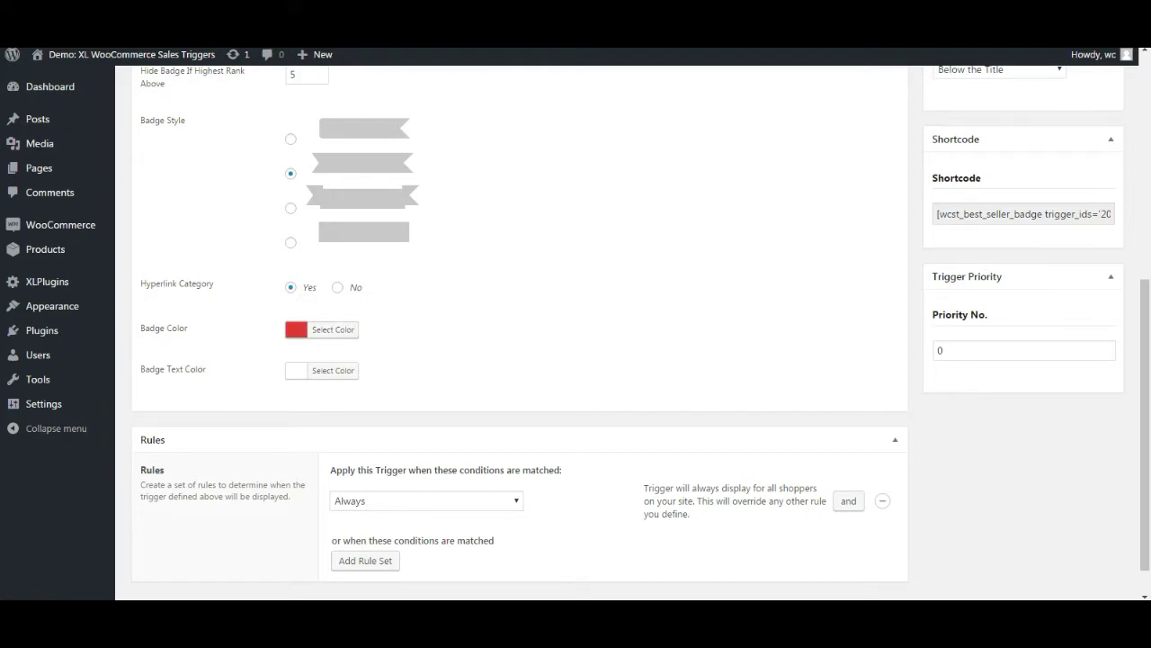
On the All Triggers (Simple Product) page, compare the best seller badge under the title with the best seller category list below the cart section.
scroll(750, 231, "up", 3)
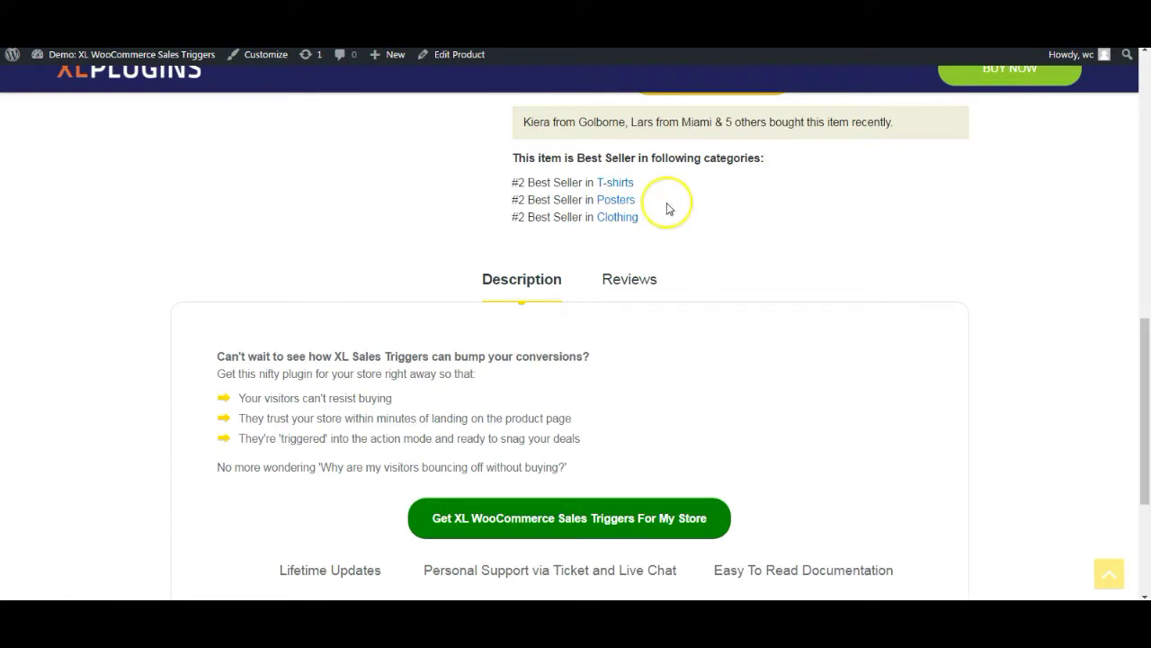
scroll(540, 270, "up", 10)
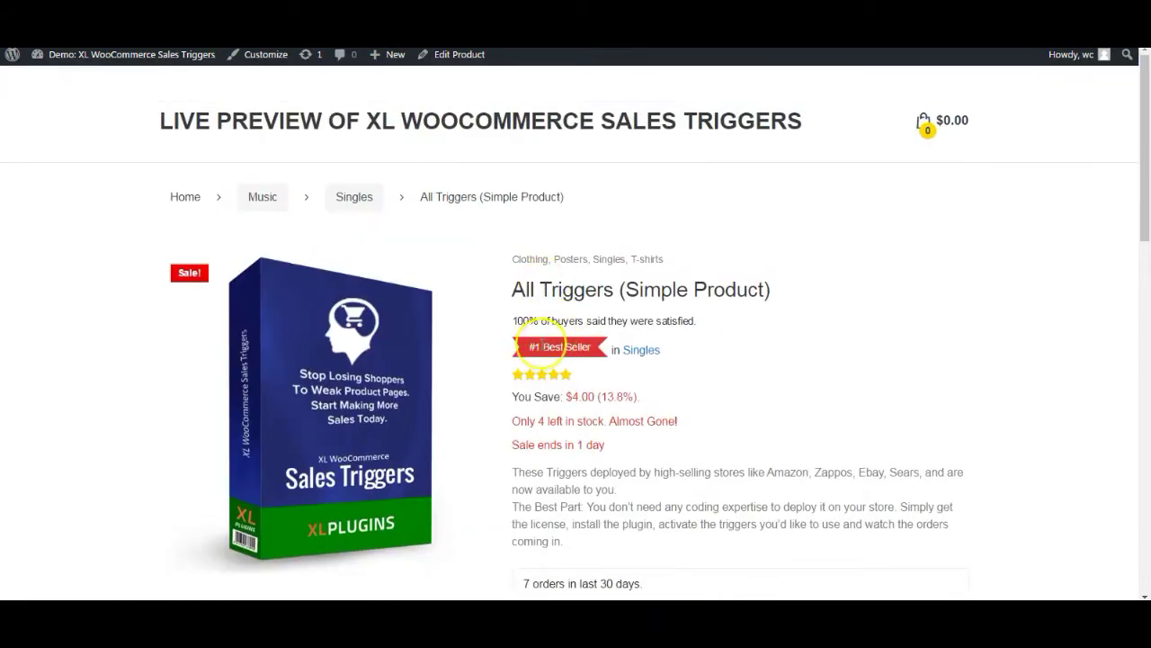
scroll(604, 351, "down", 4)
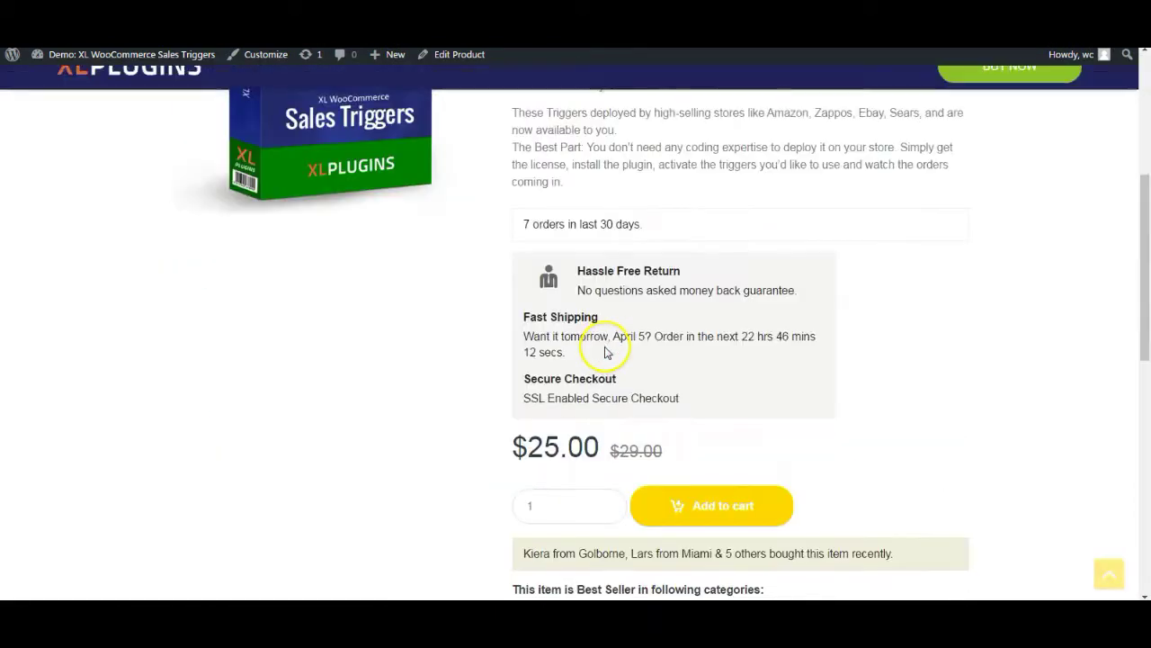
scroll(604, 351, "up", 3)
scroll(605, 351, "down", 9)
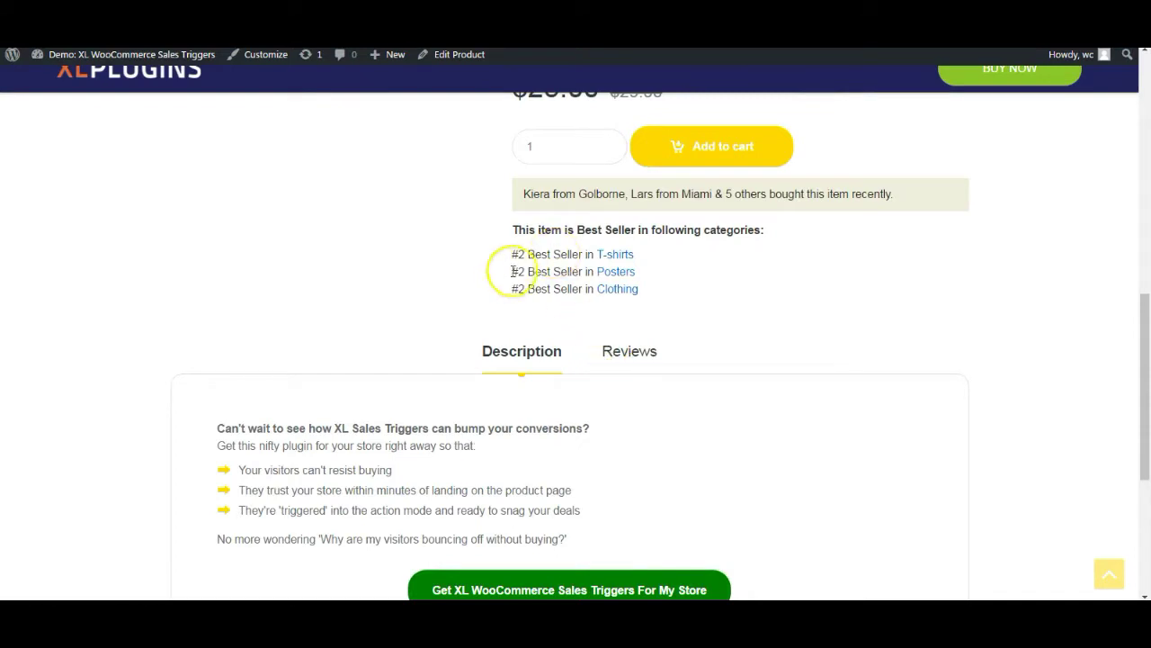
scroll(365, 125, "up", 5)
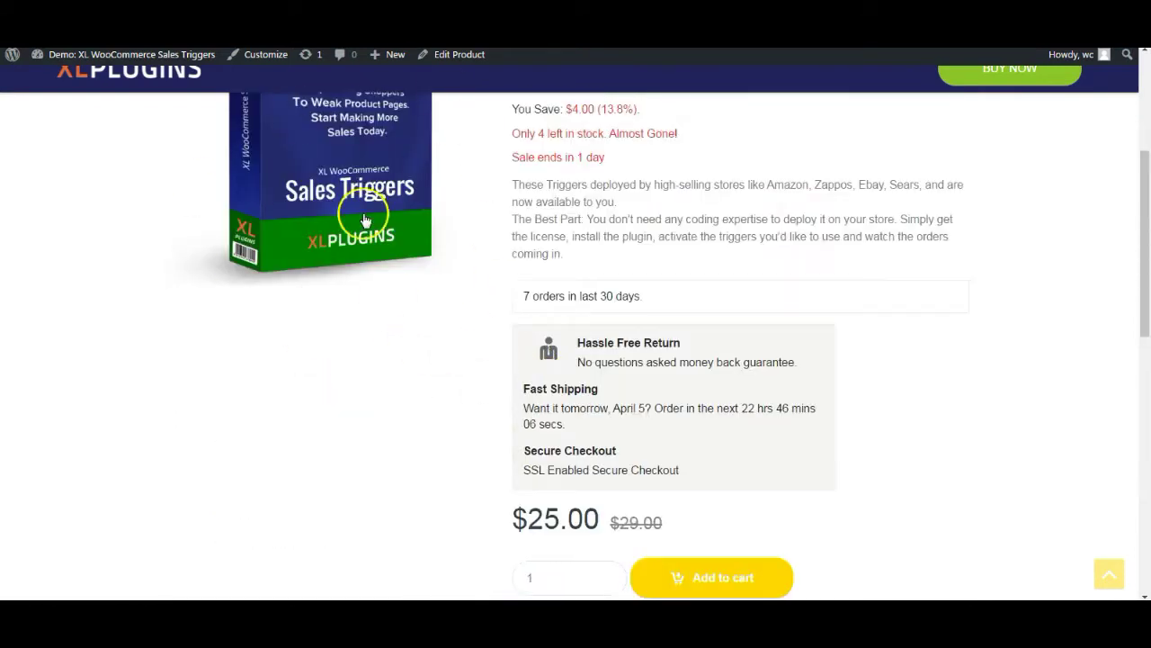
scroll(404, 406, "down", 5)
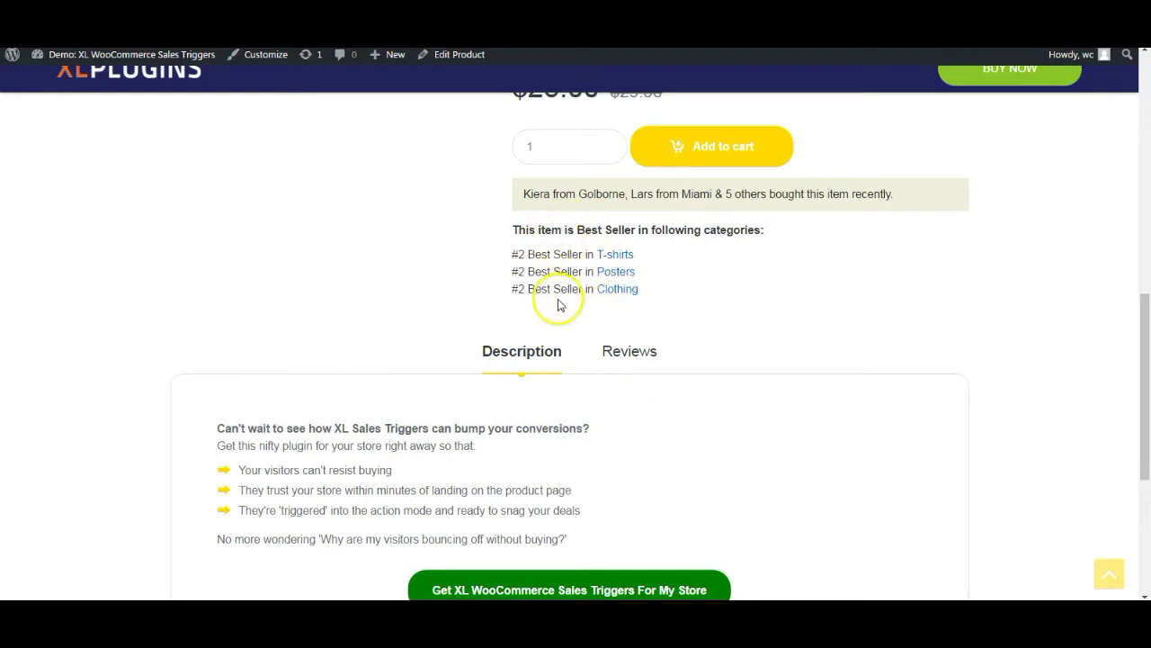
left_click_drag(547, 225, 820, 249)
left_click(820, 249)
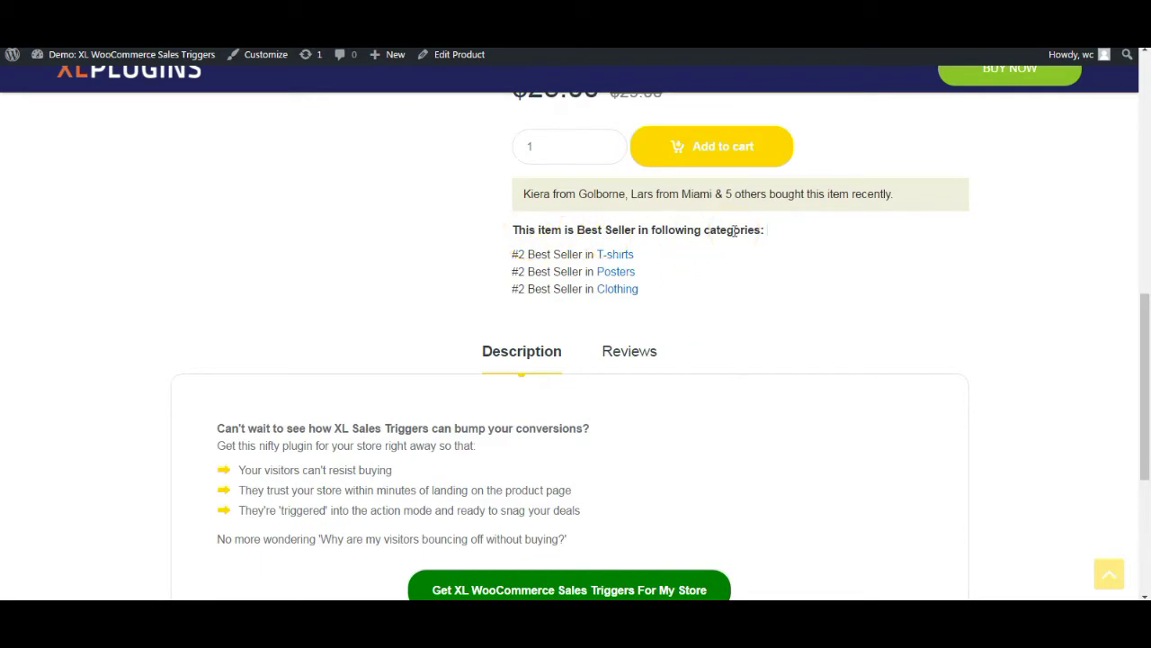
scroll(393, 278, "up", 5)
scroll(393, 282, "down", 5)
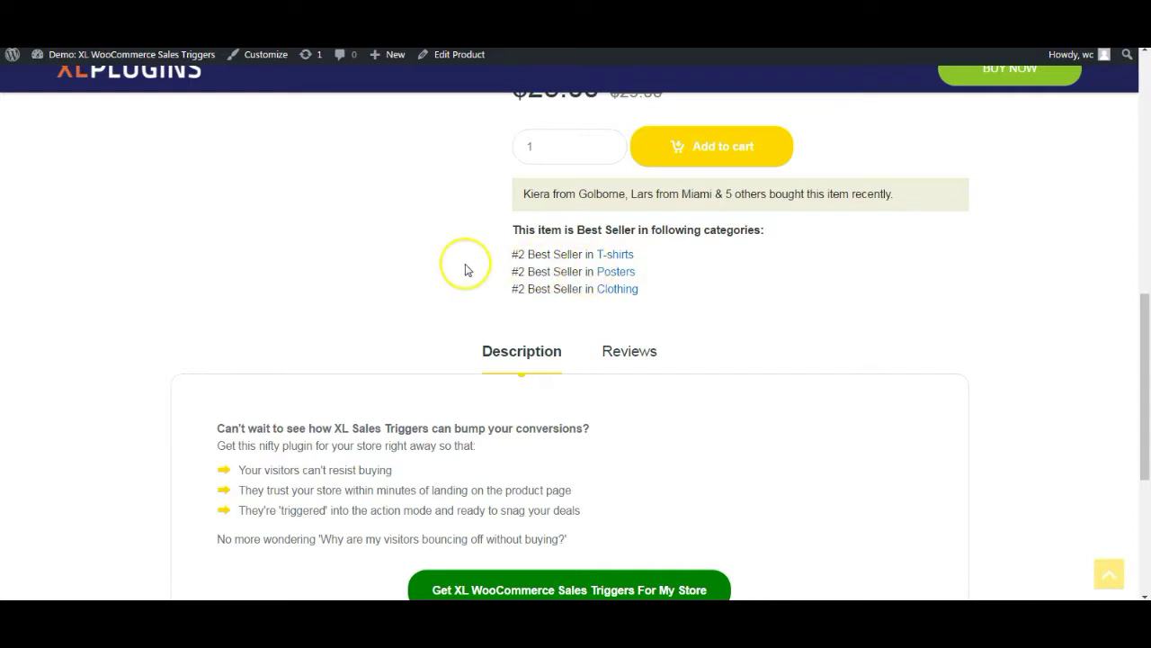
scroll(464, 270, "up", 4)
scroll(463, 270, "up", 2)
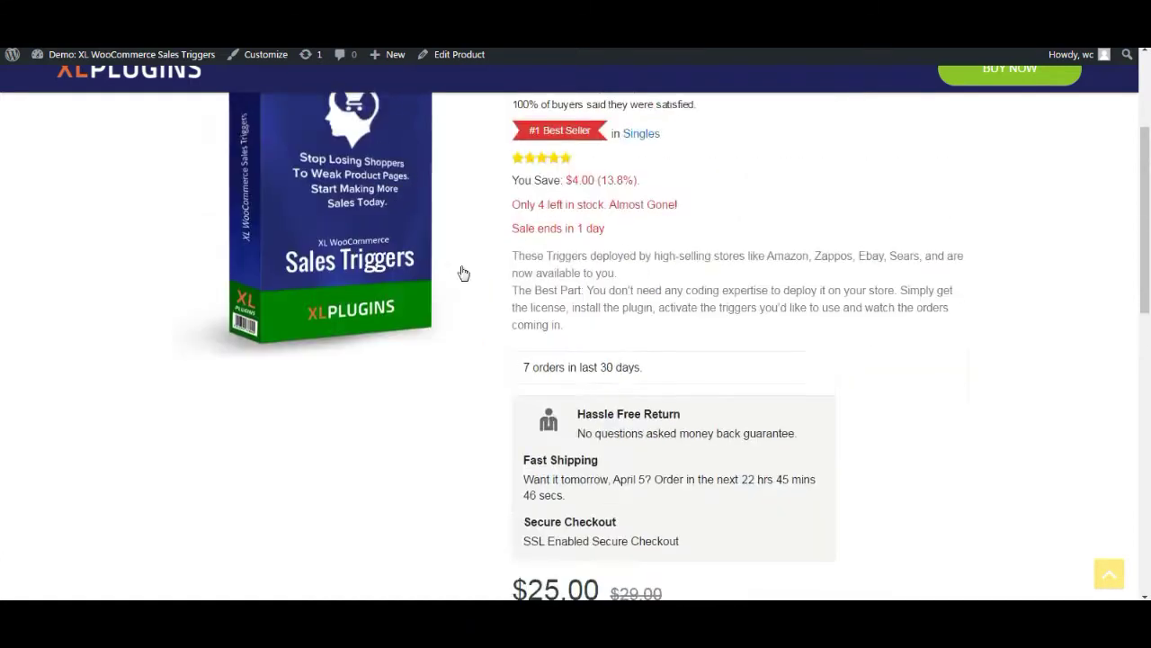
scroll(462, 275, "down", 6)
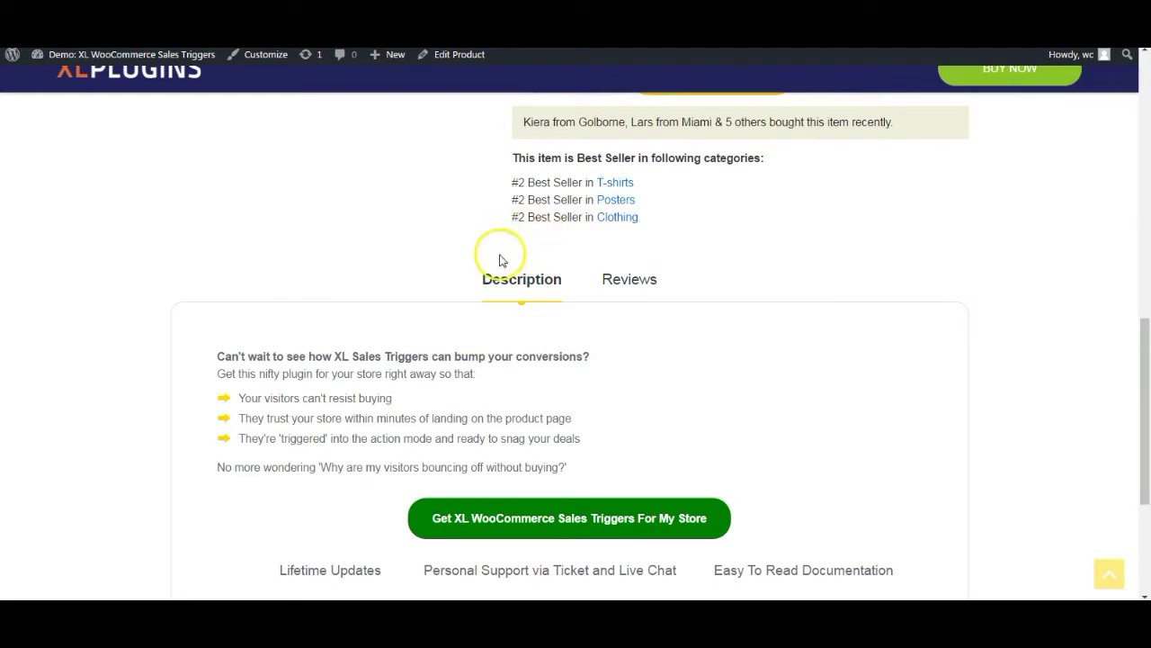
scroll(501, 258, "up", 3)
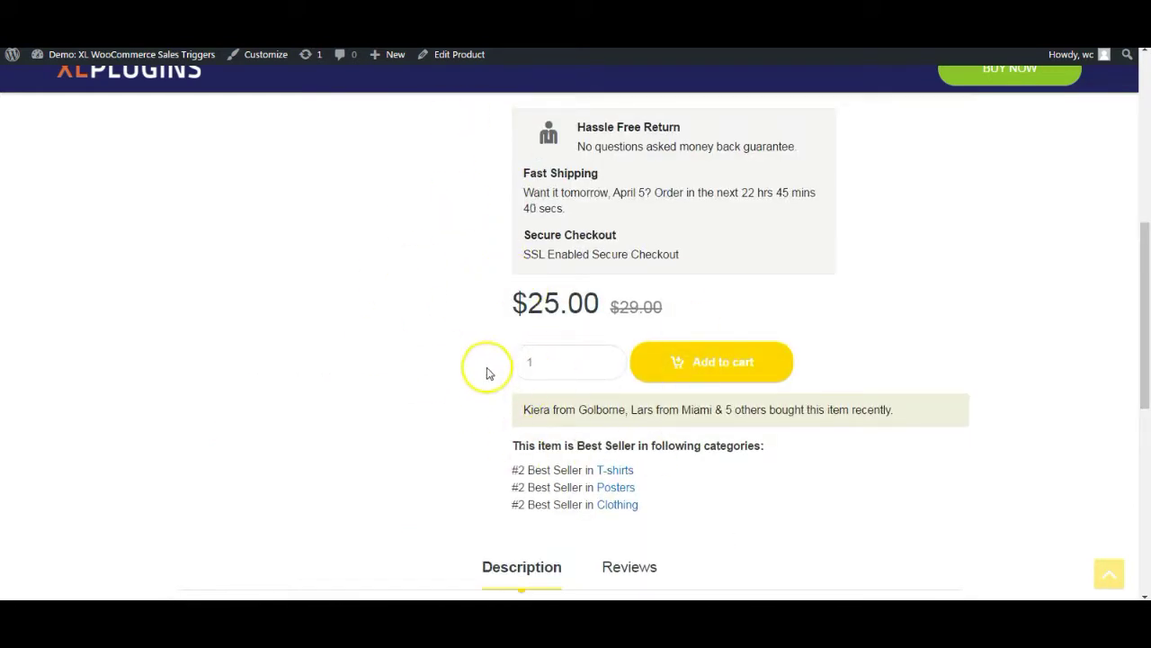
scroll(490, 324, "down", 3)
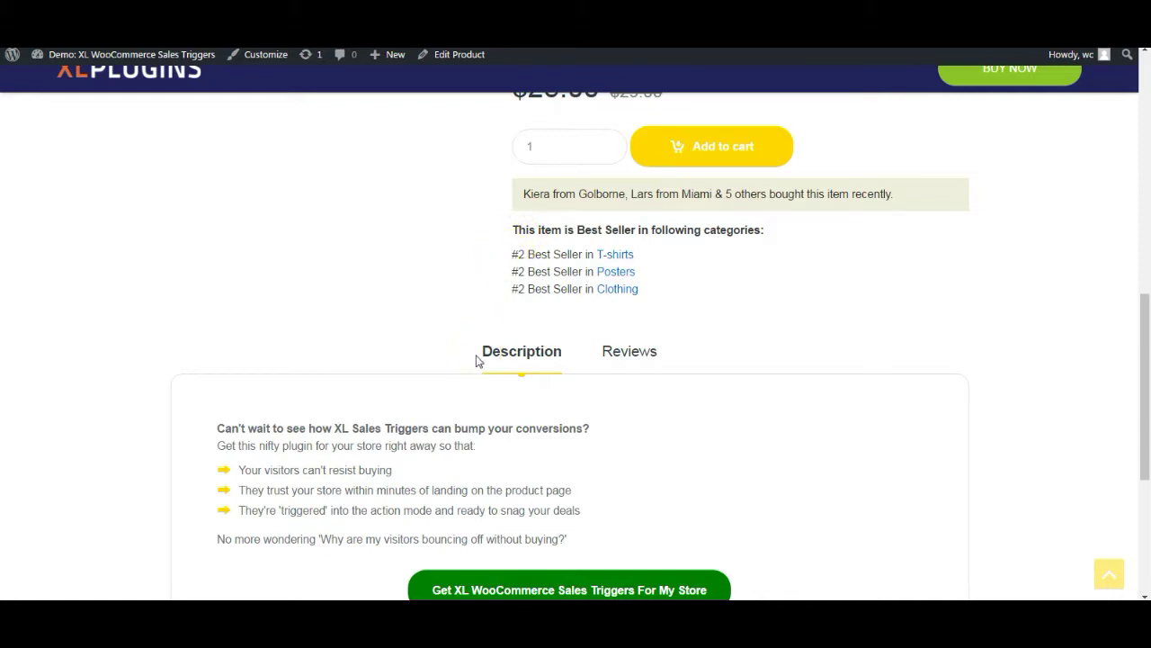
scroll(480, 352, "up", 10)
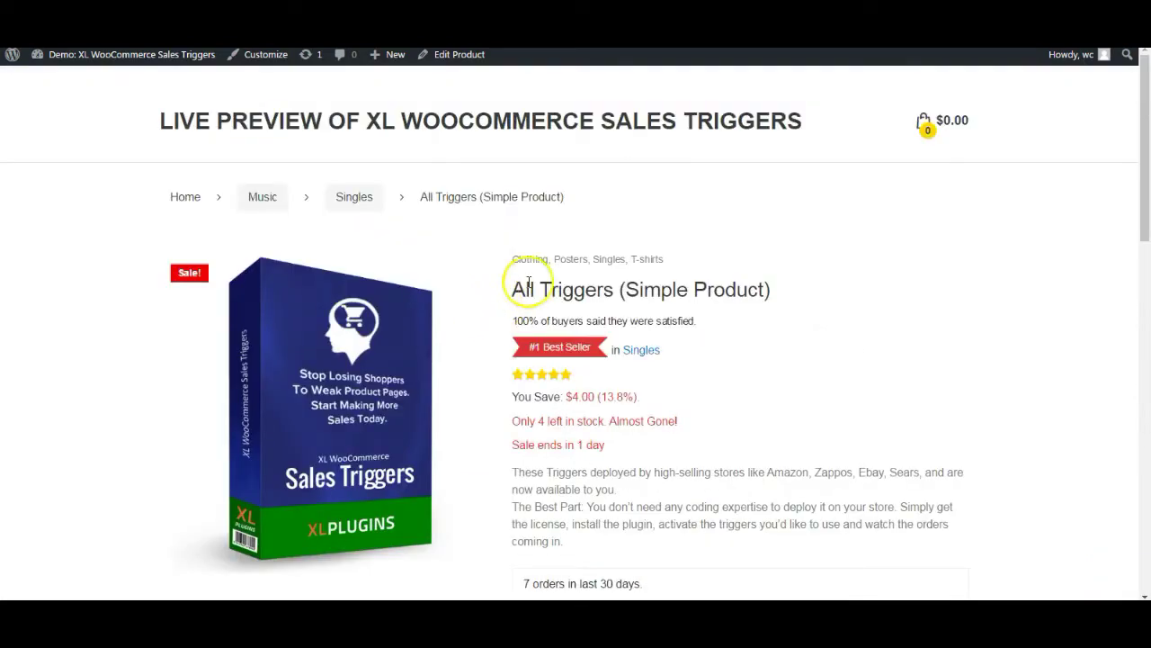
scroll(552, 386, "down", 5)
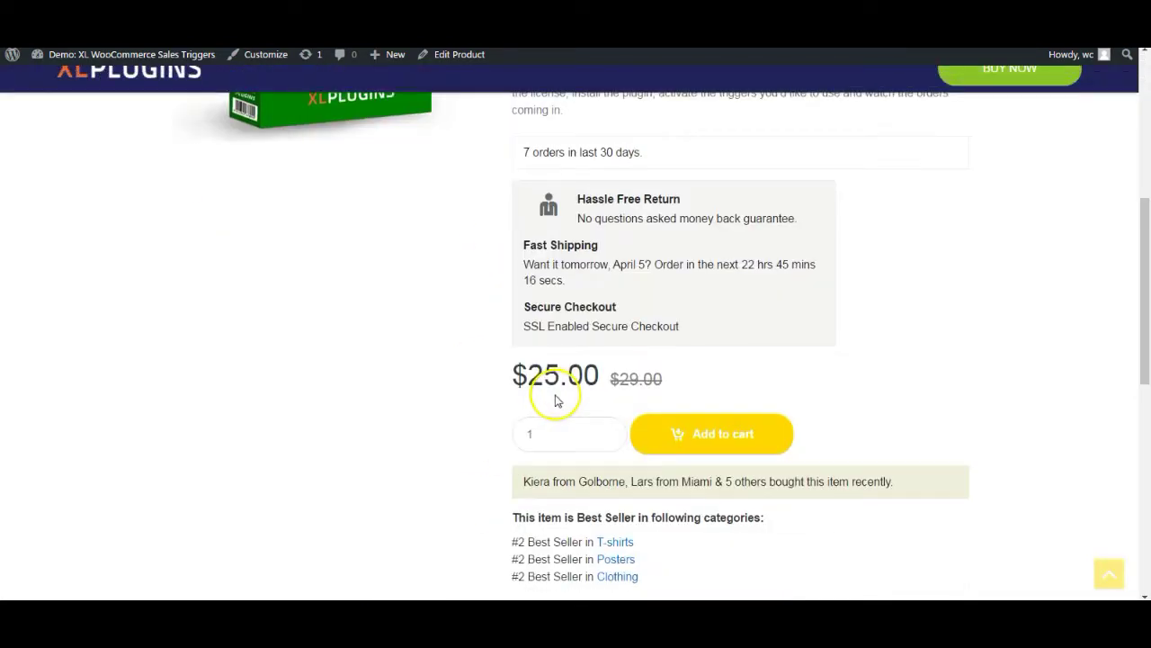
scroll(440, 267, "down", 1)
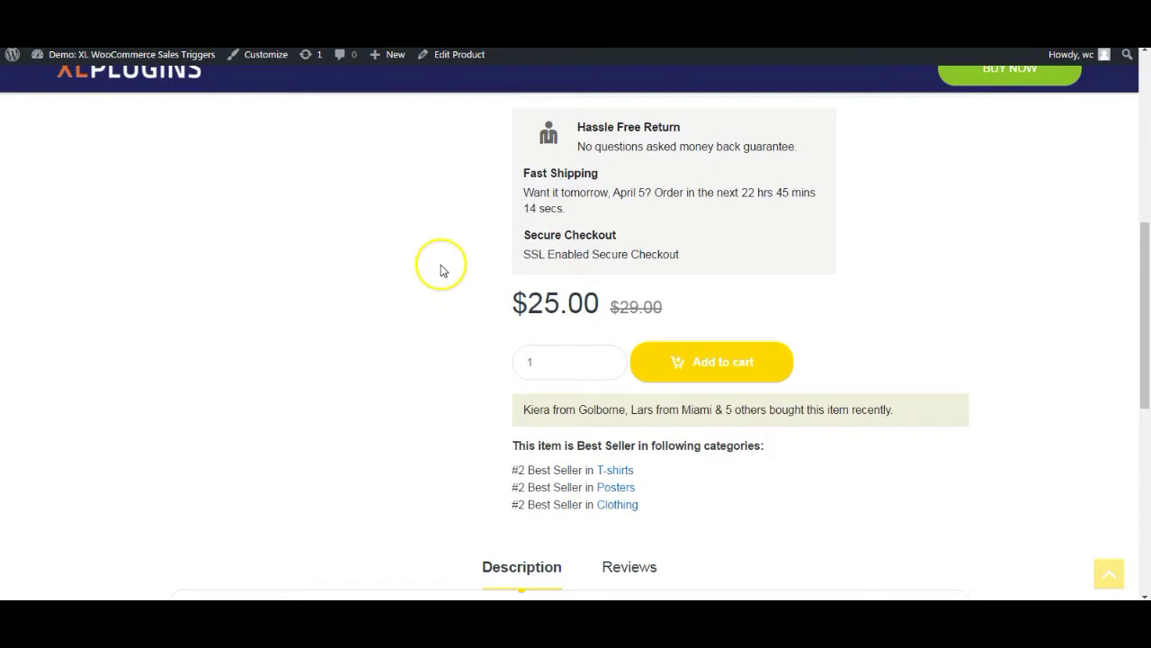
scroll(441, 270, "down", 2)
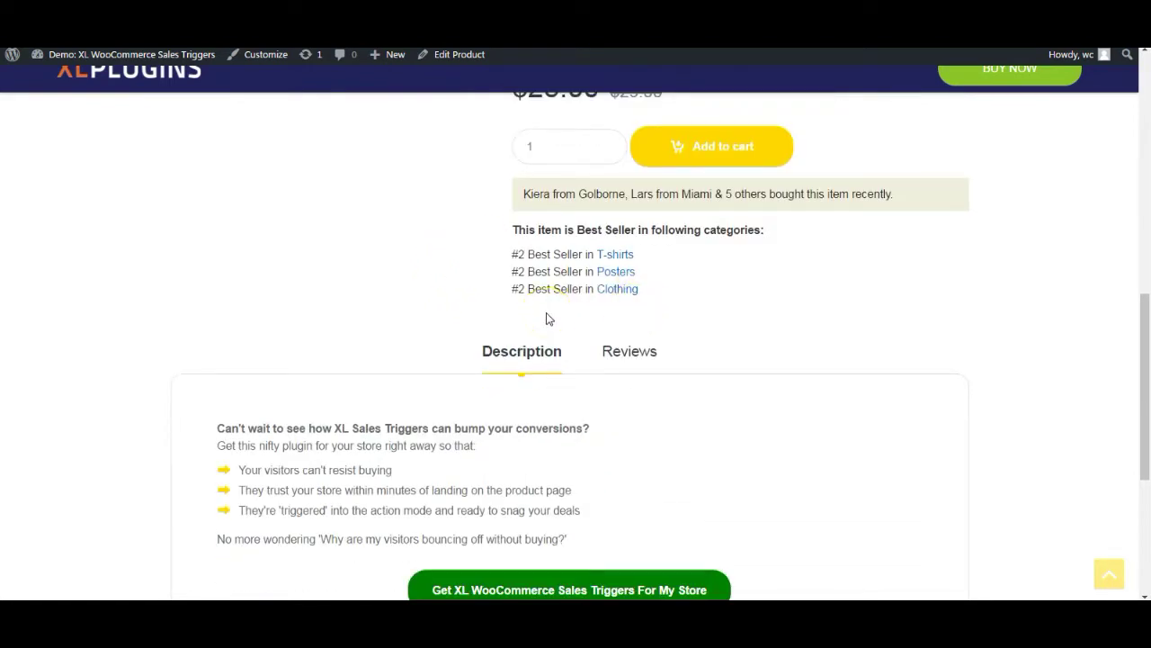
scroll(546, 318, "up", 3)
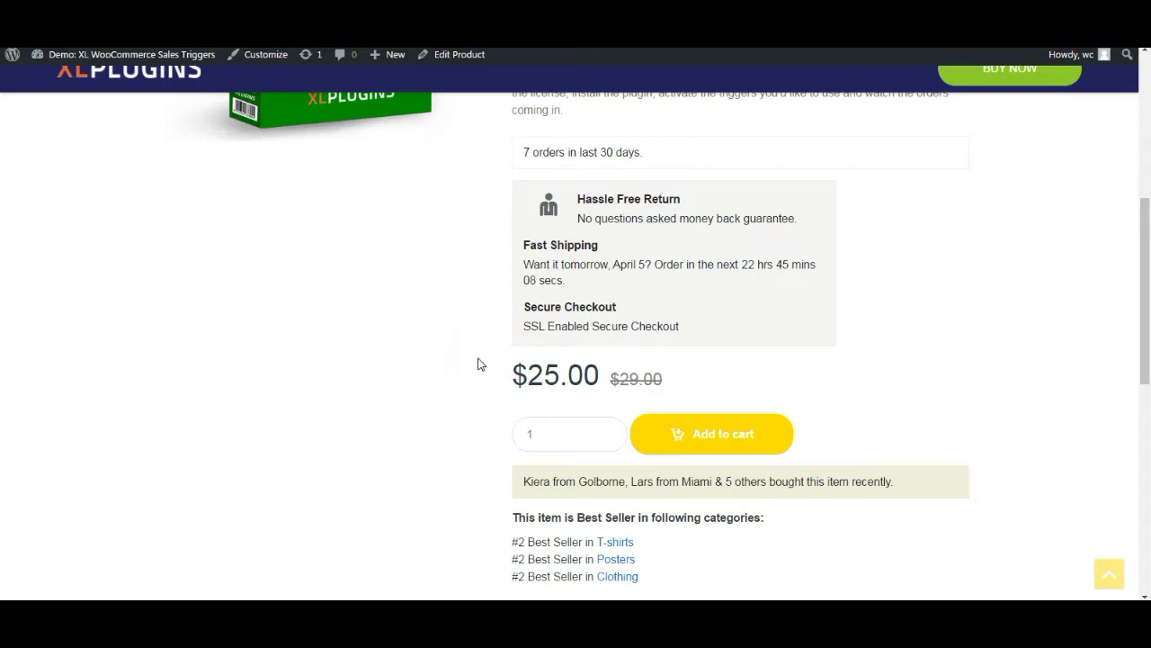
scroll(478, 363, "up", 3)
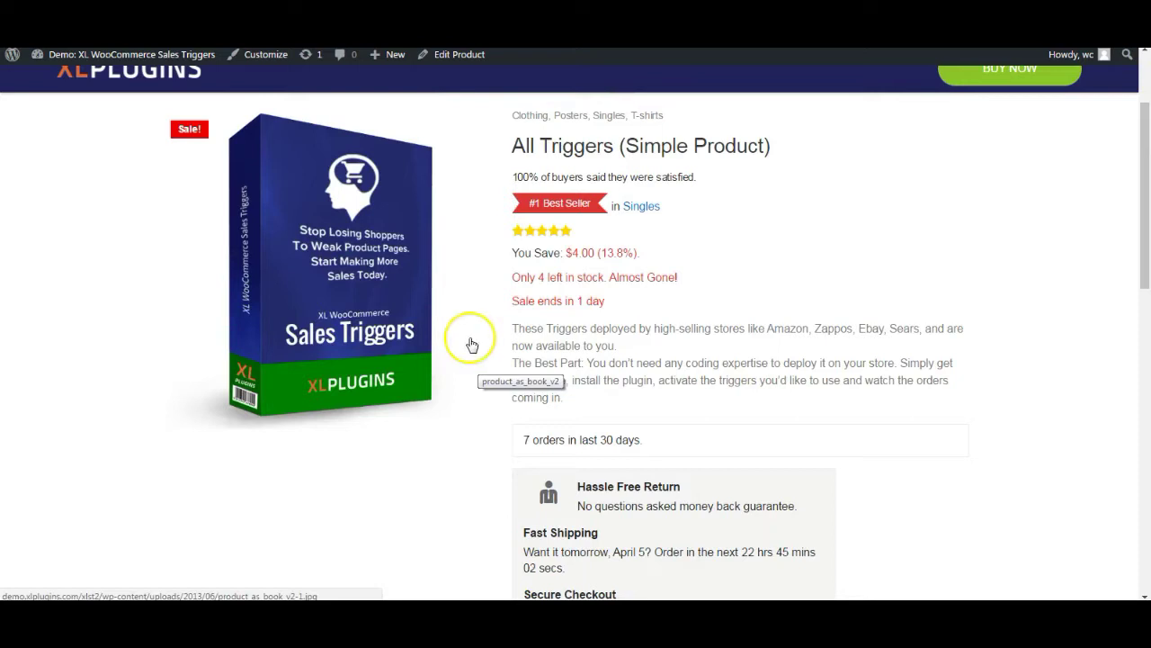
Switch the trigger type in the sales trigger settings from Best Seller Badge to Best Seller List.
scroll(472, 345, "down", 5)
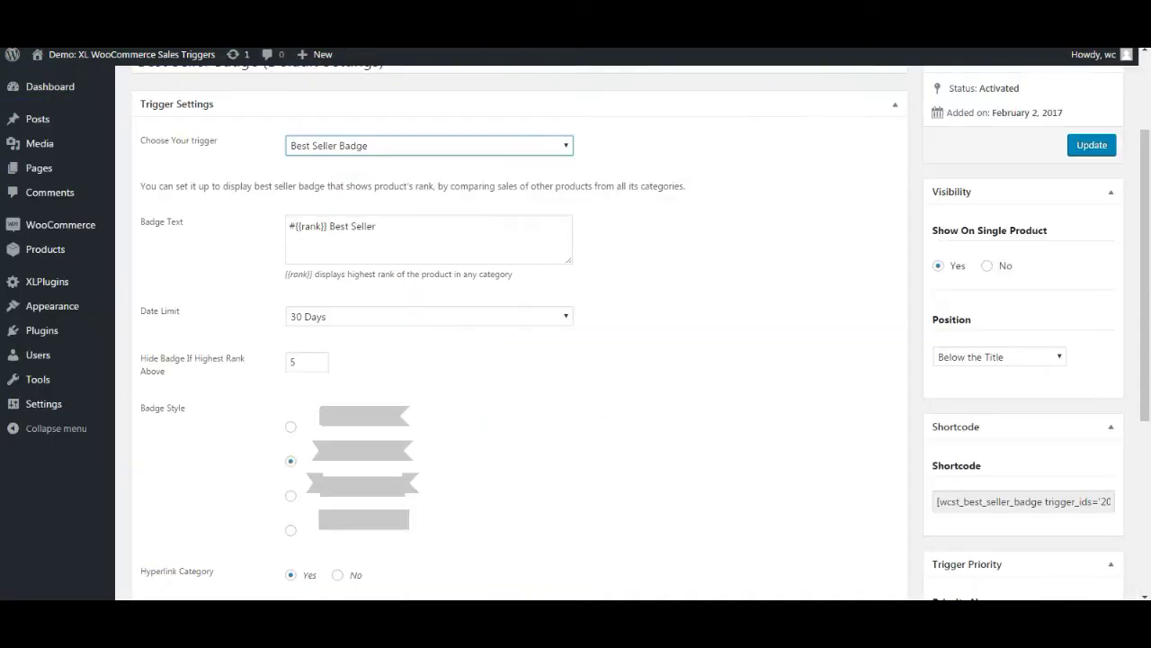
left_click(326, 149)
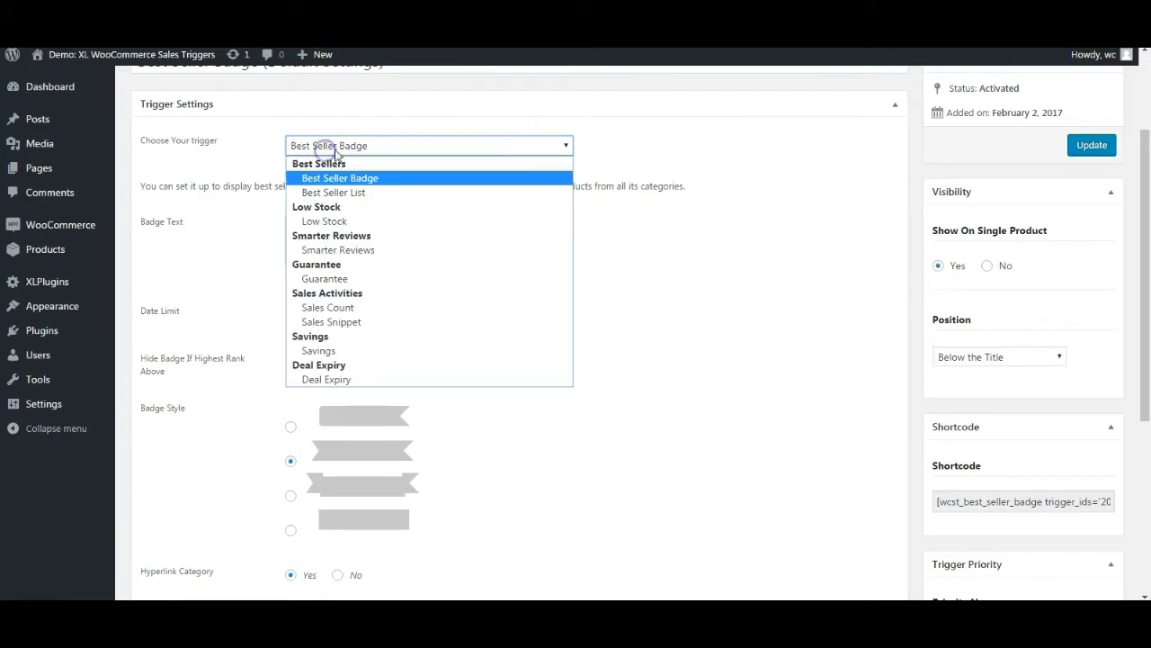
left_click(321, 193)
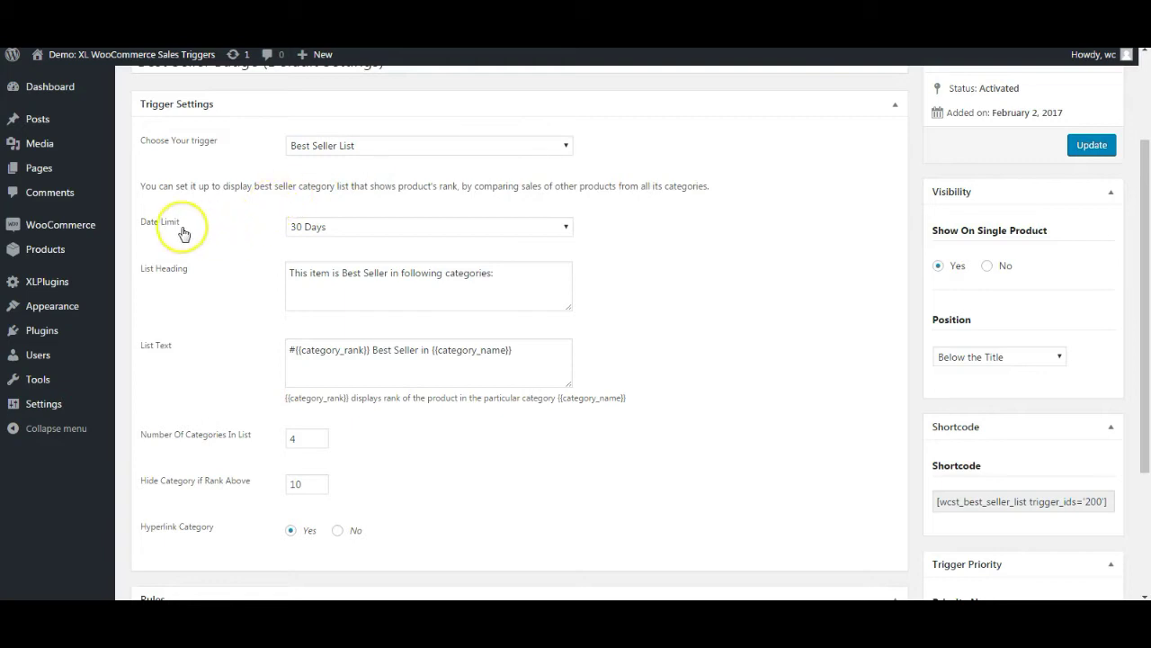
Examine the date limit, list heading and list text placeholders of the Best Seller List, comparing them with the category list on the product page.
left_click(296, 226)
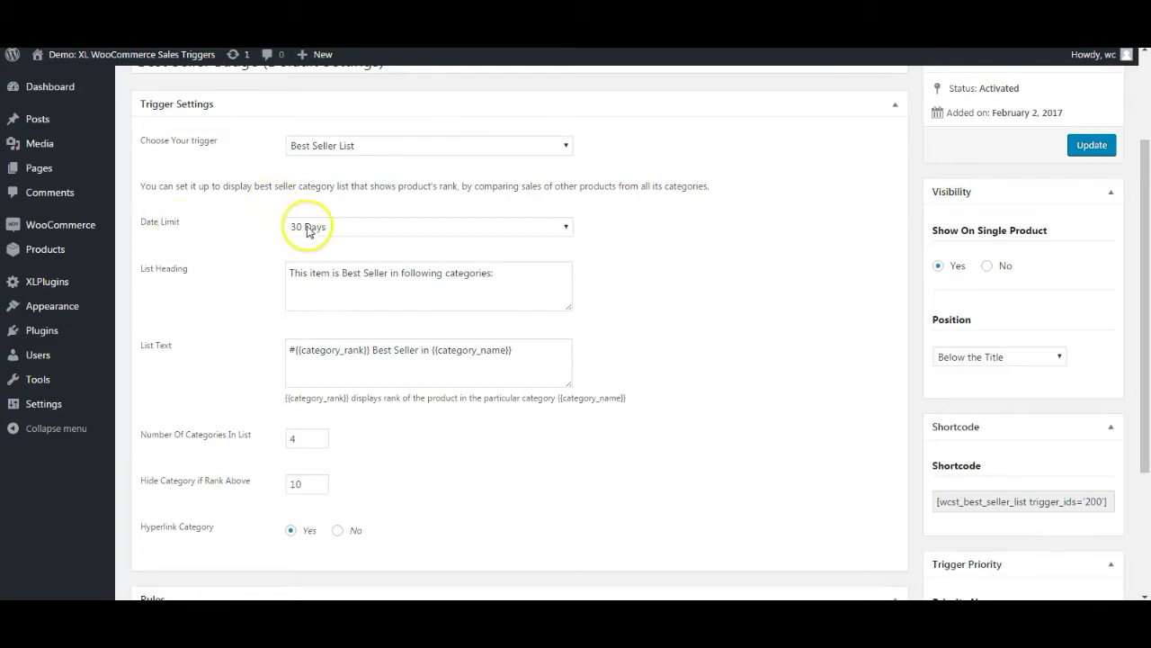
left_click(215, 259)
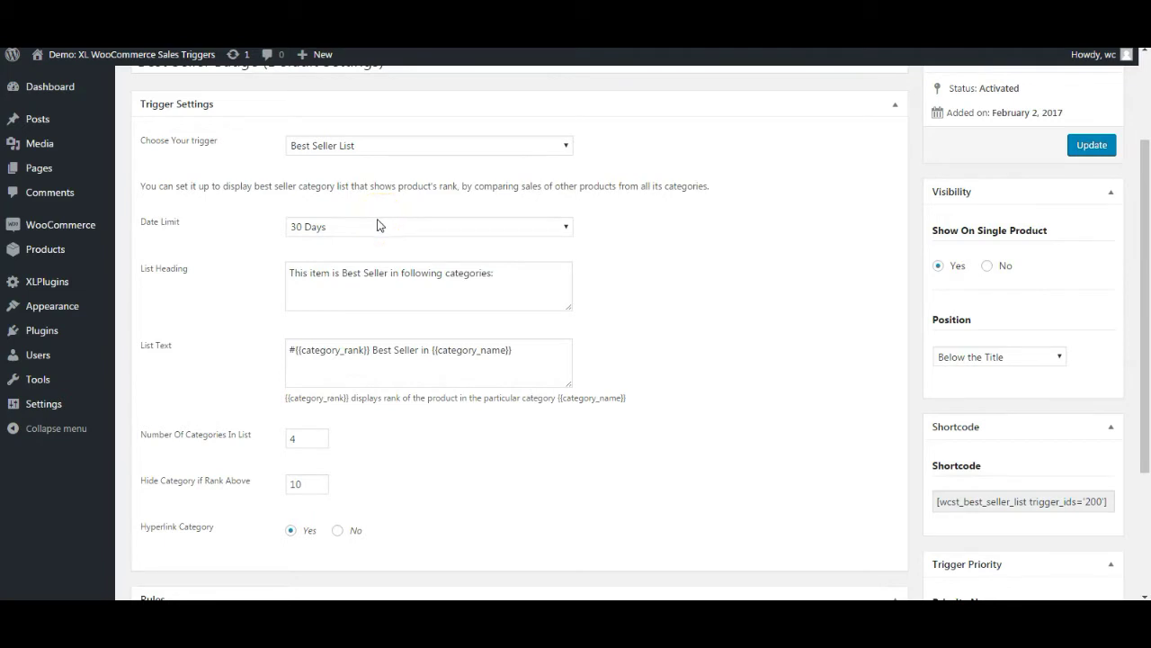
left_click(359, 184)
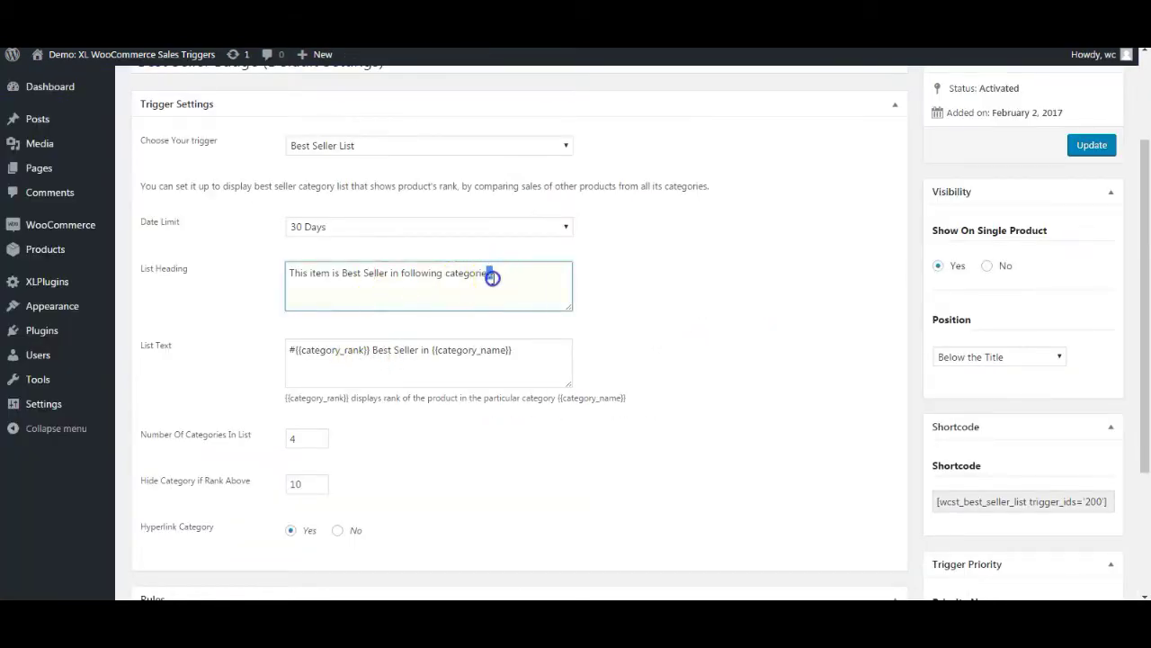
left_click(479, 280)
scroll(654, 302, "down", 2)
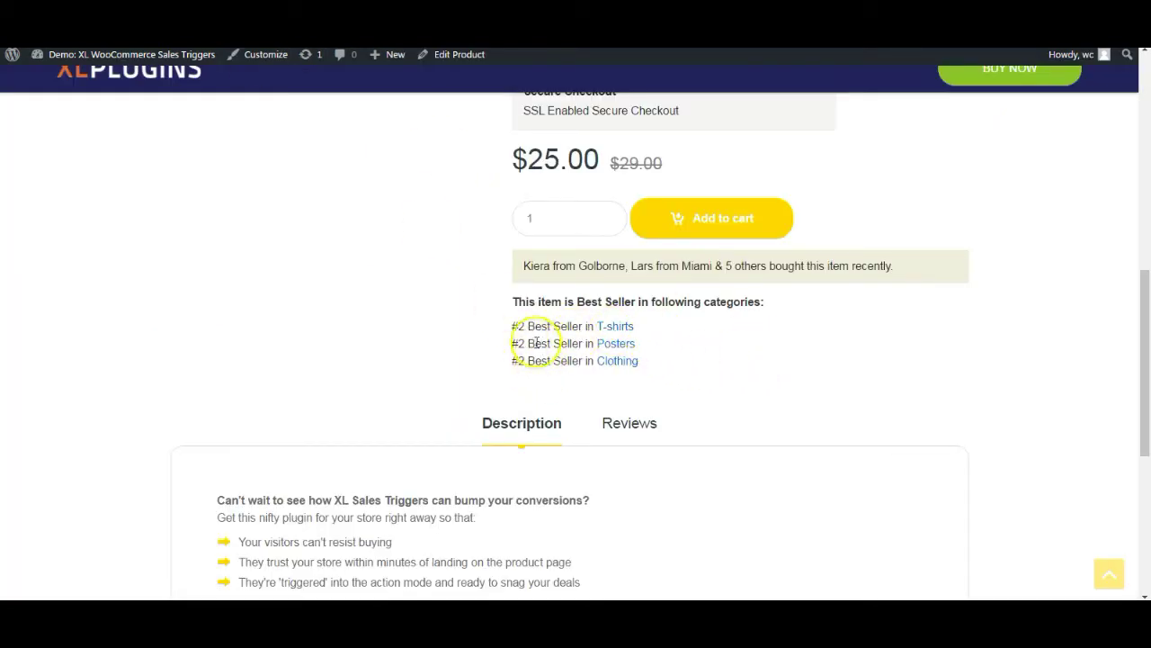
double_click(510, 329)
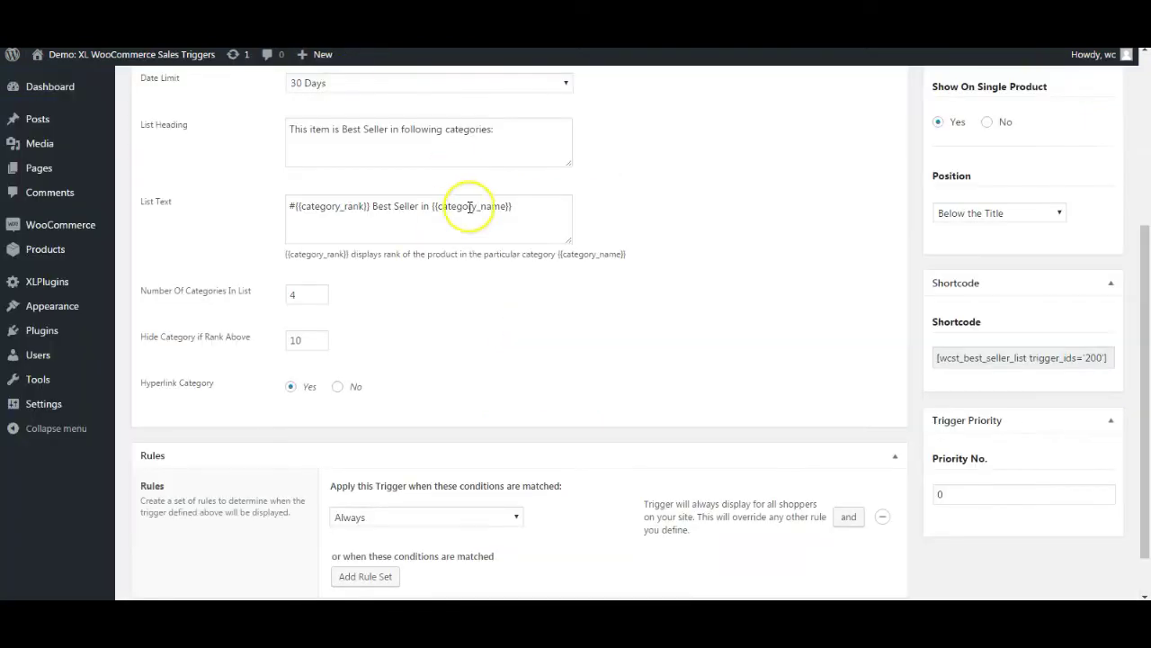
left_click_drag(433, 207, 509, 209)
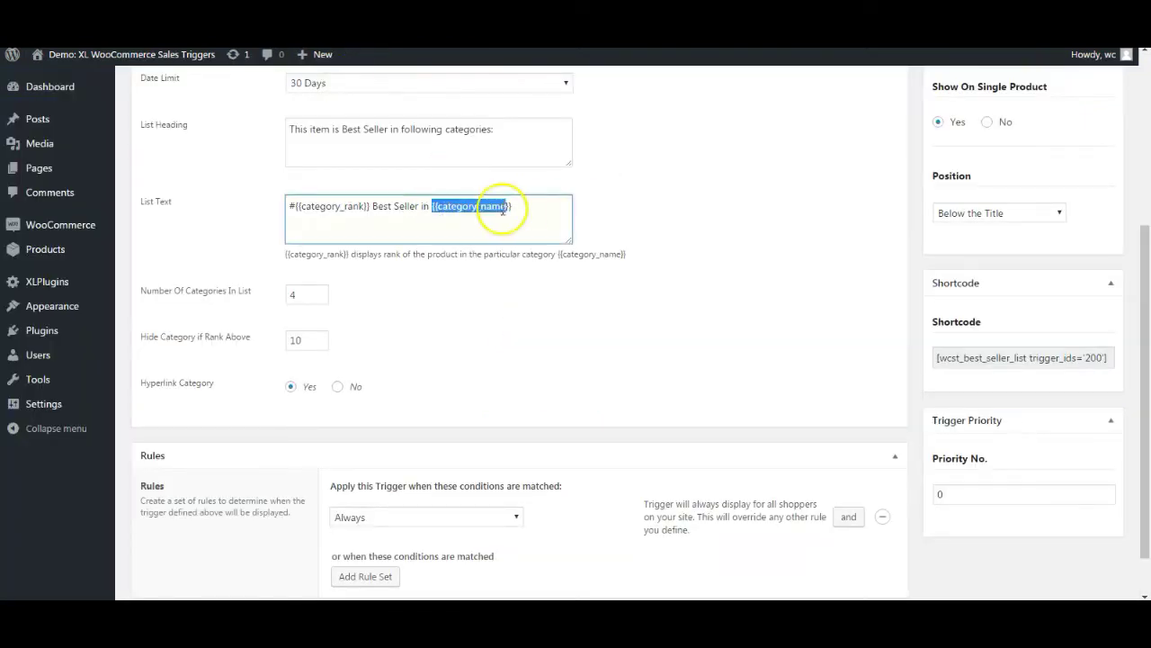
left_click(521, 209)
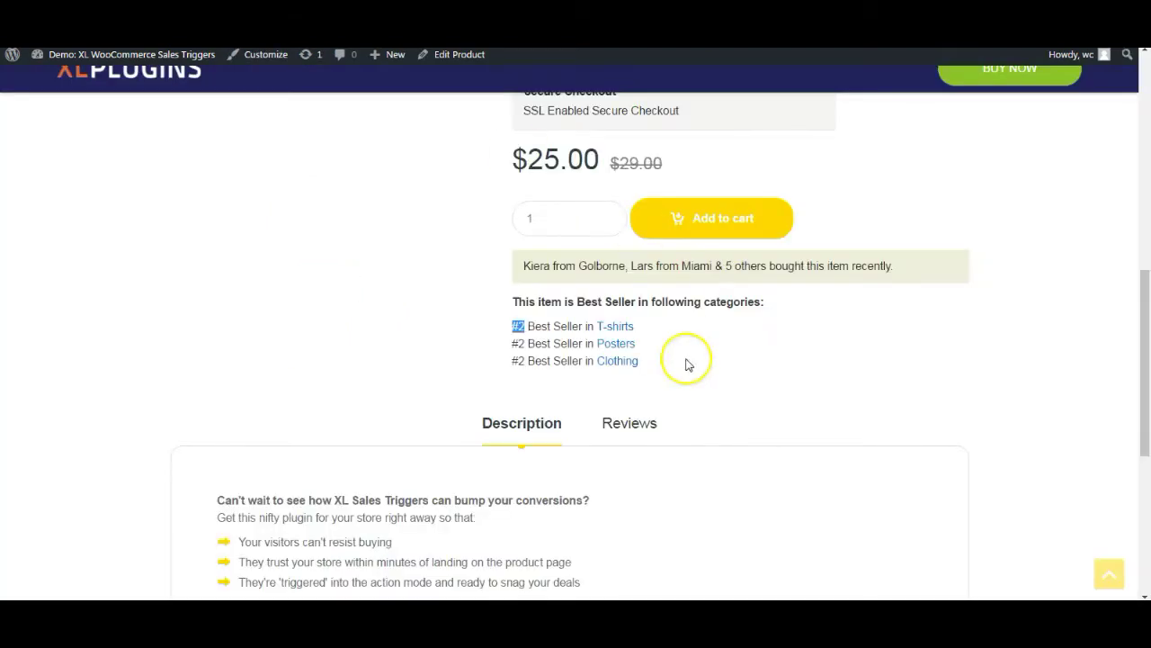
double_click(527, 327)
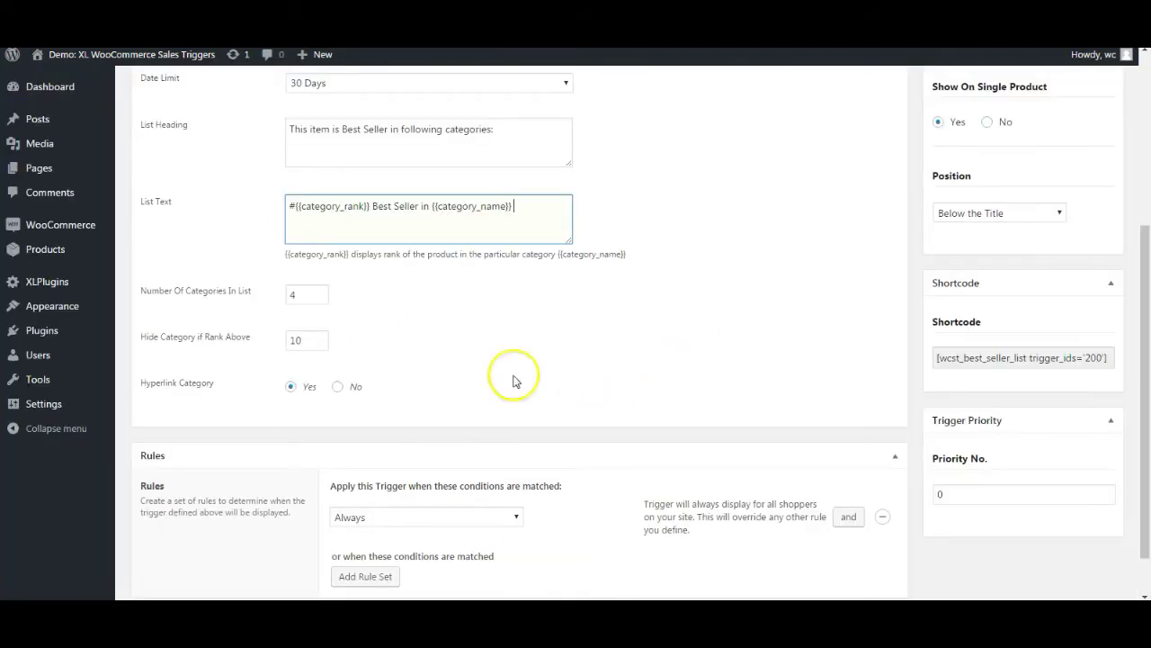
Set the number of categories shown in the Best Seller List to 2.
left_click(318, 290)
left_click(318, 291)
left_click(318, 290)
left_click(317, 291)
left_click(318, 299)
left_click(318, 299)
left_click(317, 299)
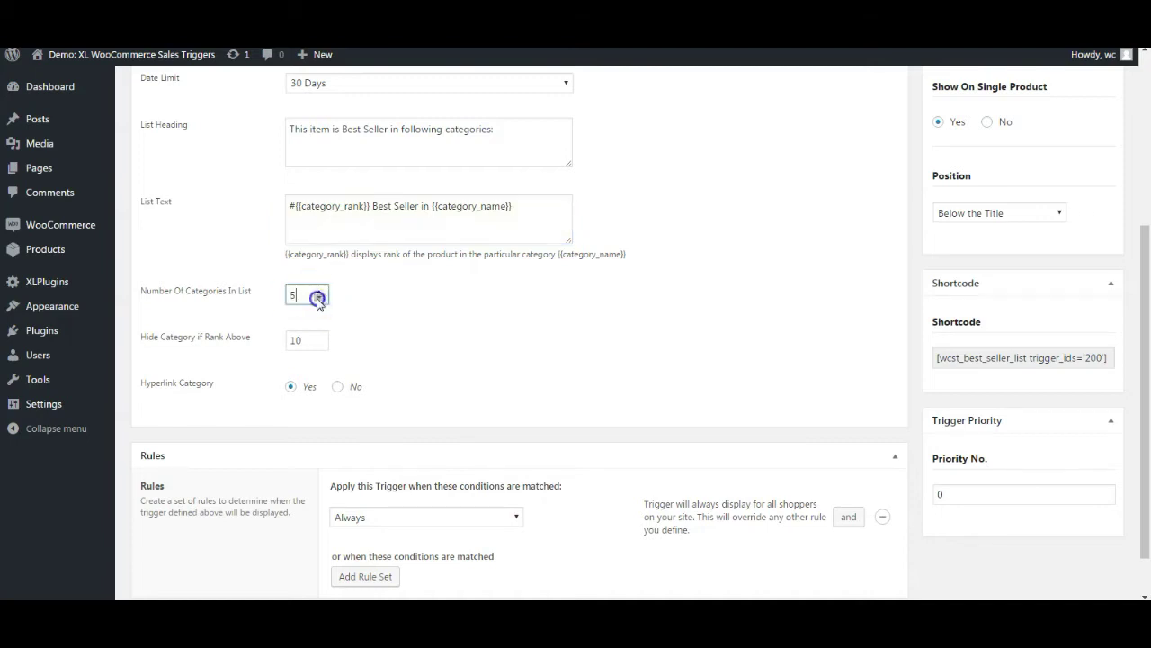
left_click(318, 298)
left_click(318, 299)
left_click(318, 299)
left_click(330, 297)
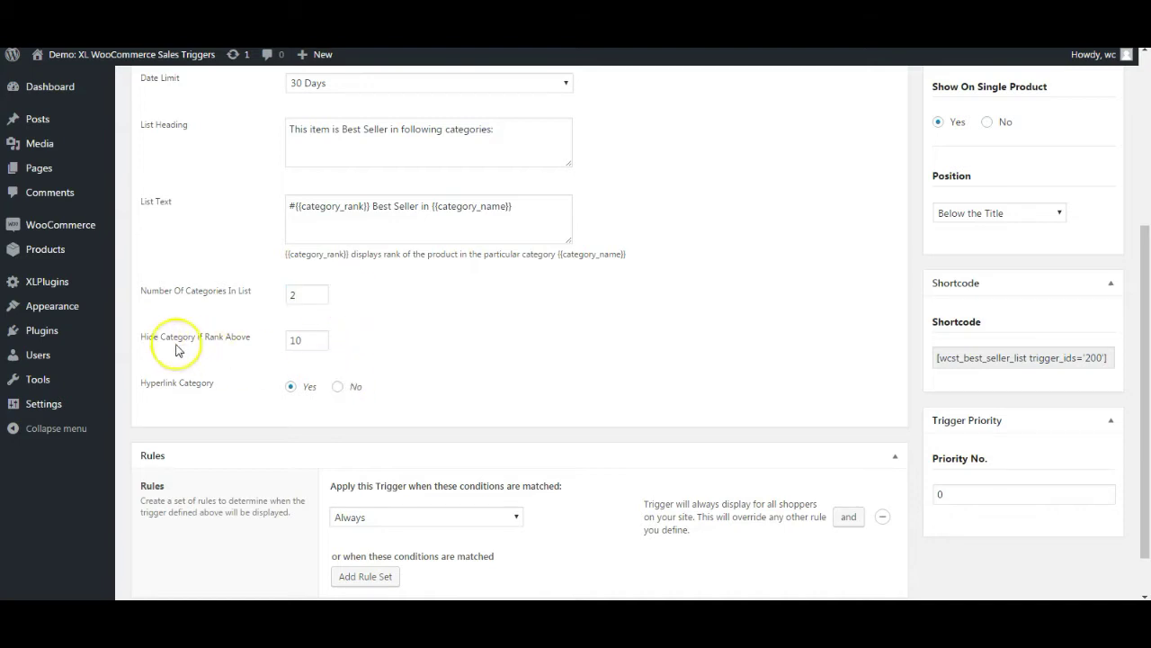
Set the Best Seller List to hide categories ranked above 5 and keep Hyperlink Category set to Yes.
mouse_move(303, 332)
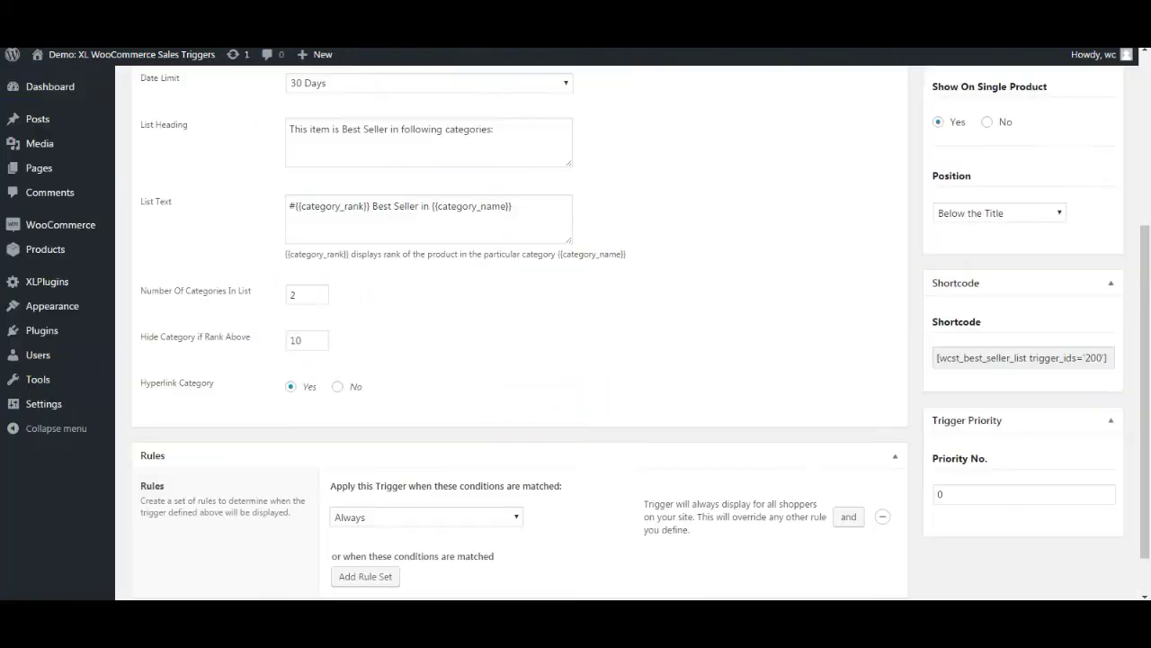
double_click(301, 339)
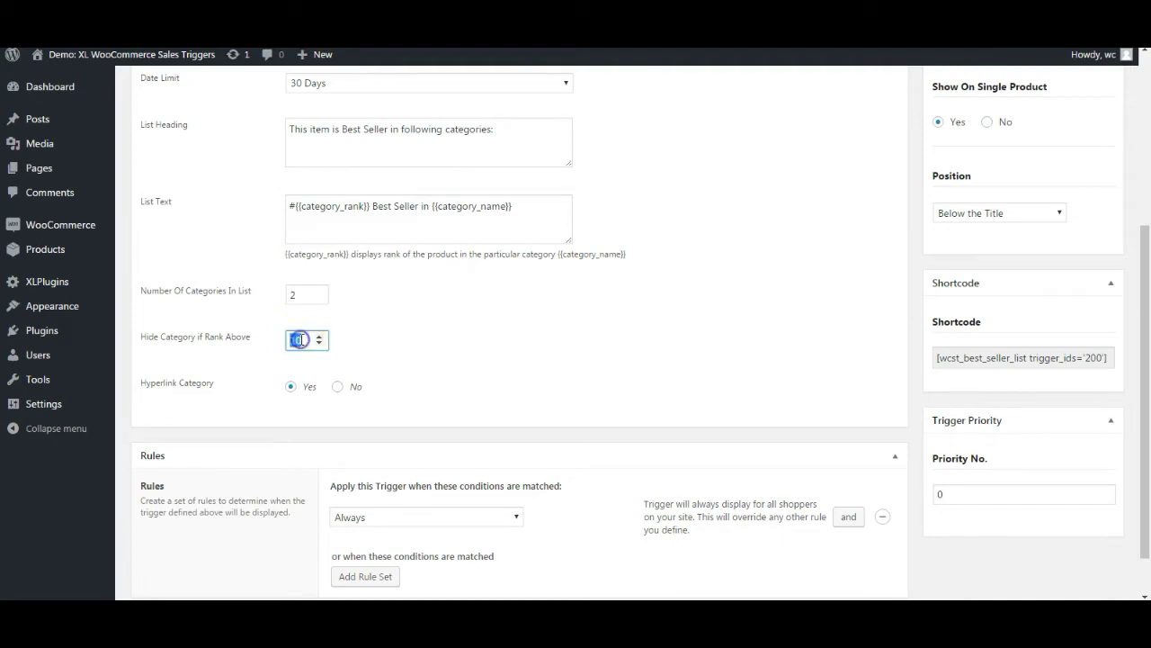
type("5")
left_click(515, 329)
scroll(516, 329, "down", 2)
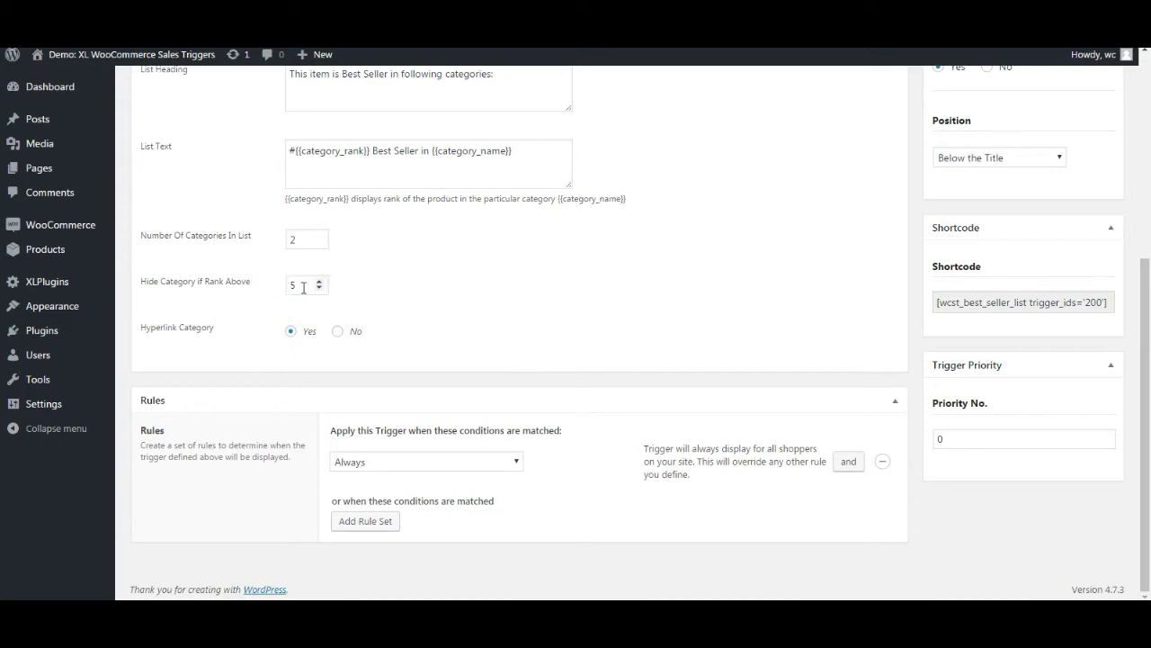
left_click(290, 331)
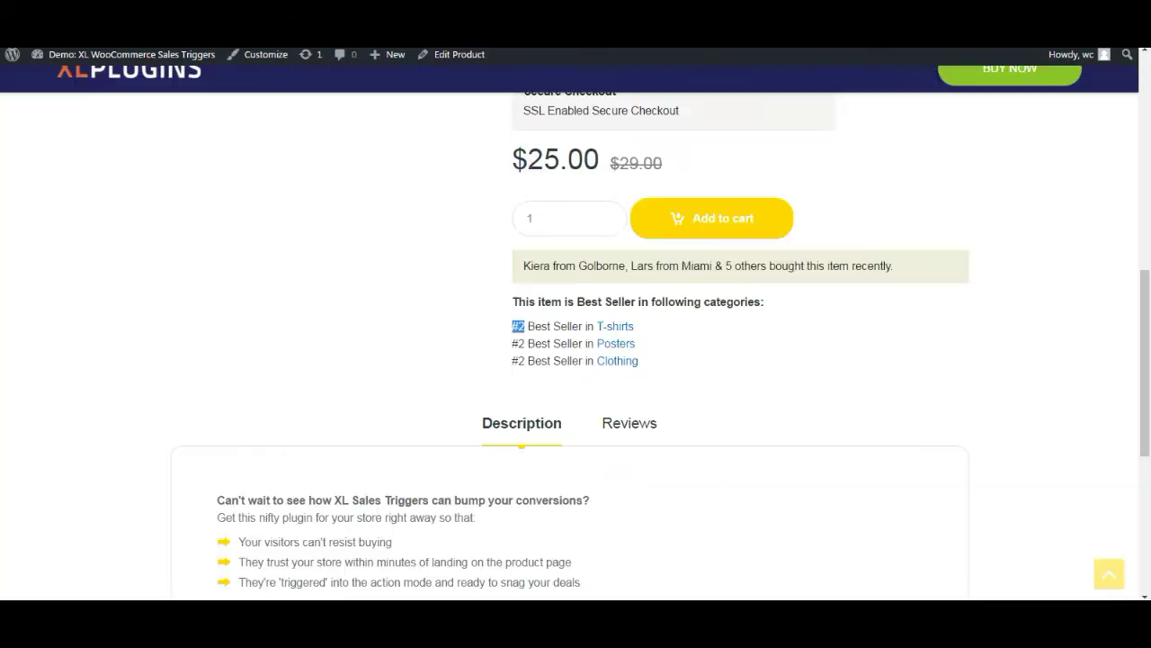
Review the Best Seller List settings alongside the category list and best seller badge on the All Triggers (Simple Product) page.
left_click(610, 351)
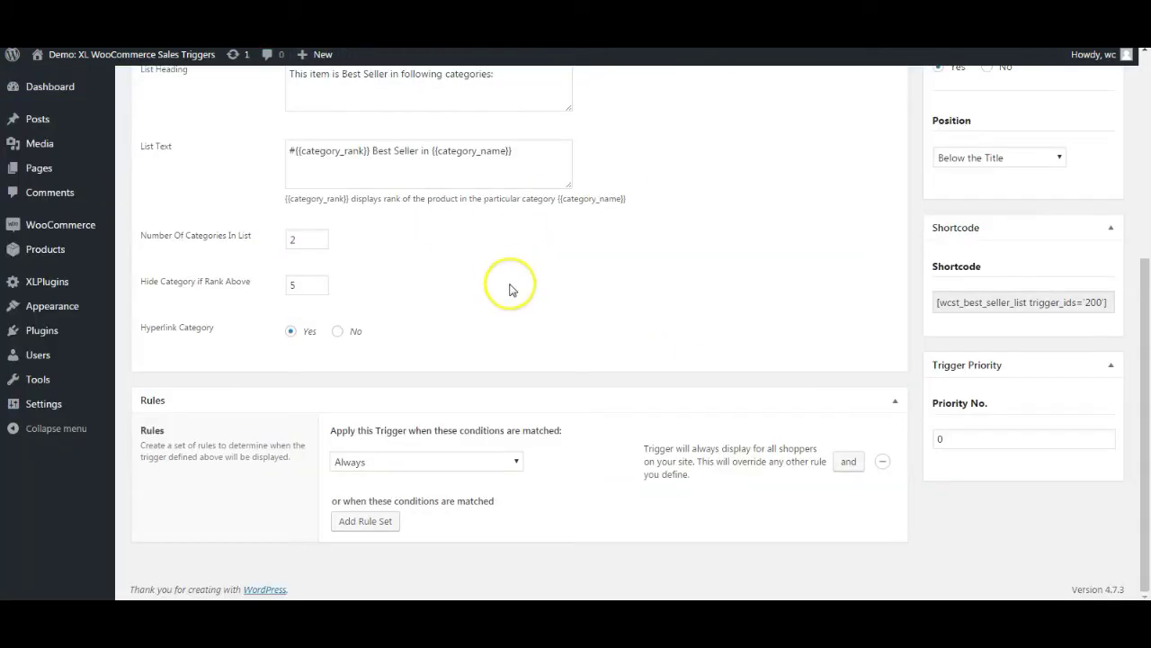
scroll(498, 317, "up", 4)
scroll(497, 317, "down", 3)
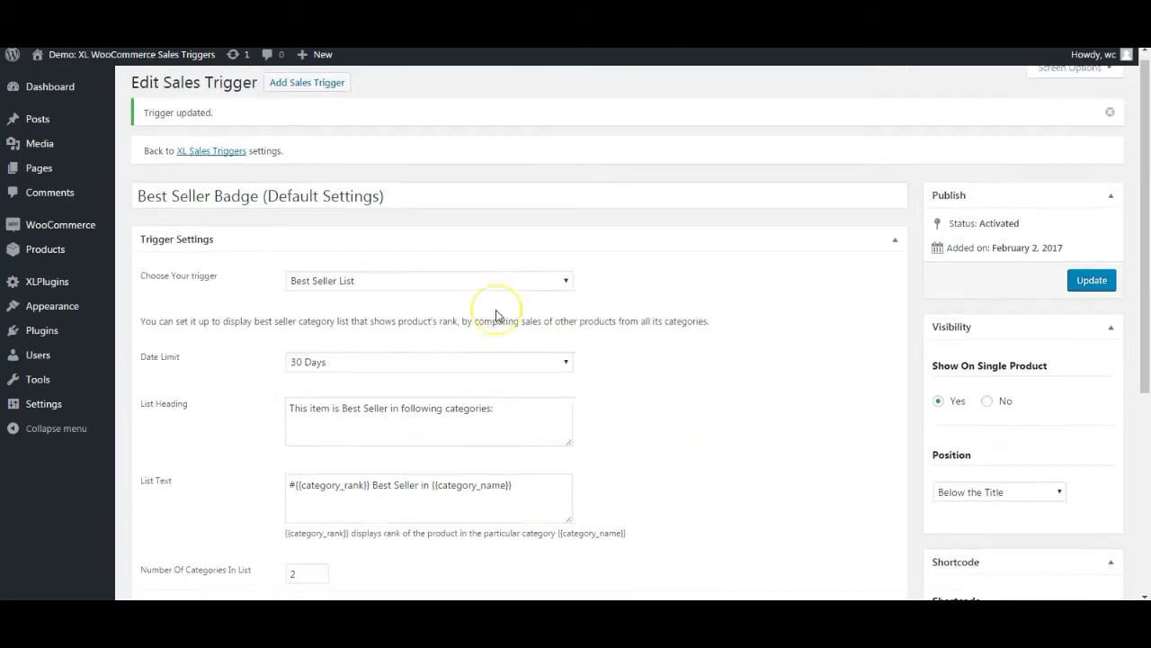
scroll(497, 316, "down", 1)
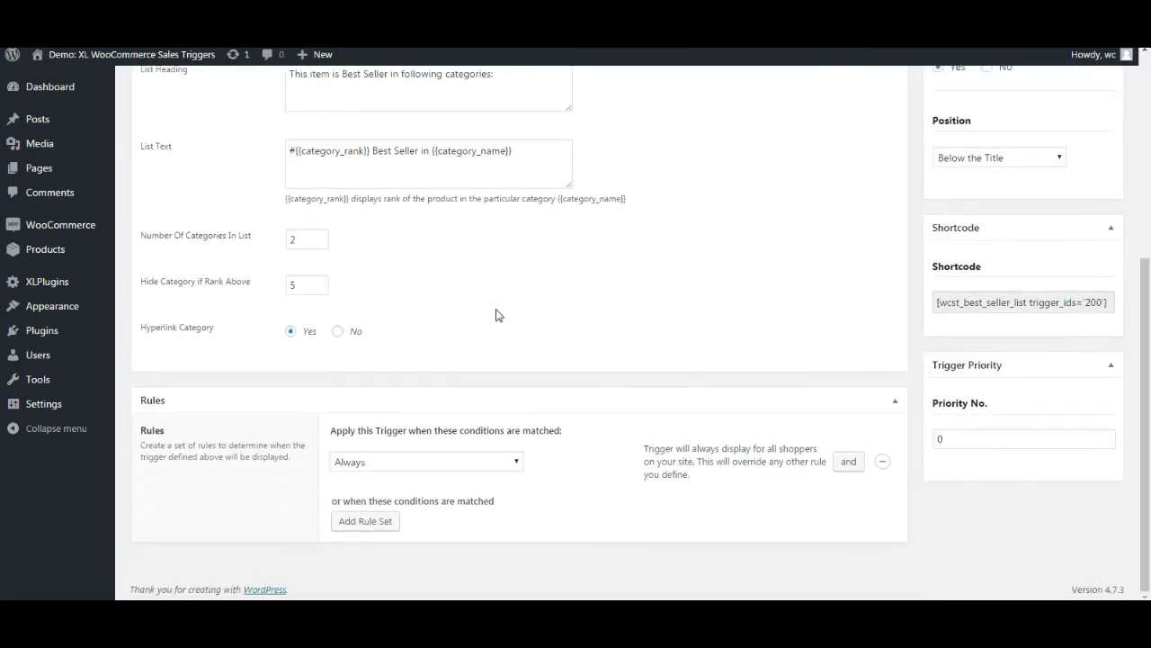
scroll(497, 315, "up", 4)
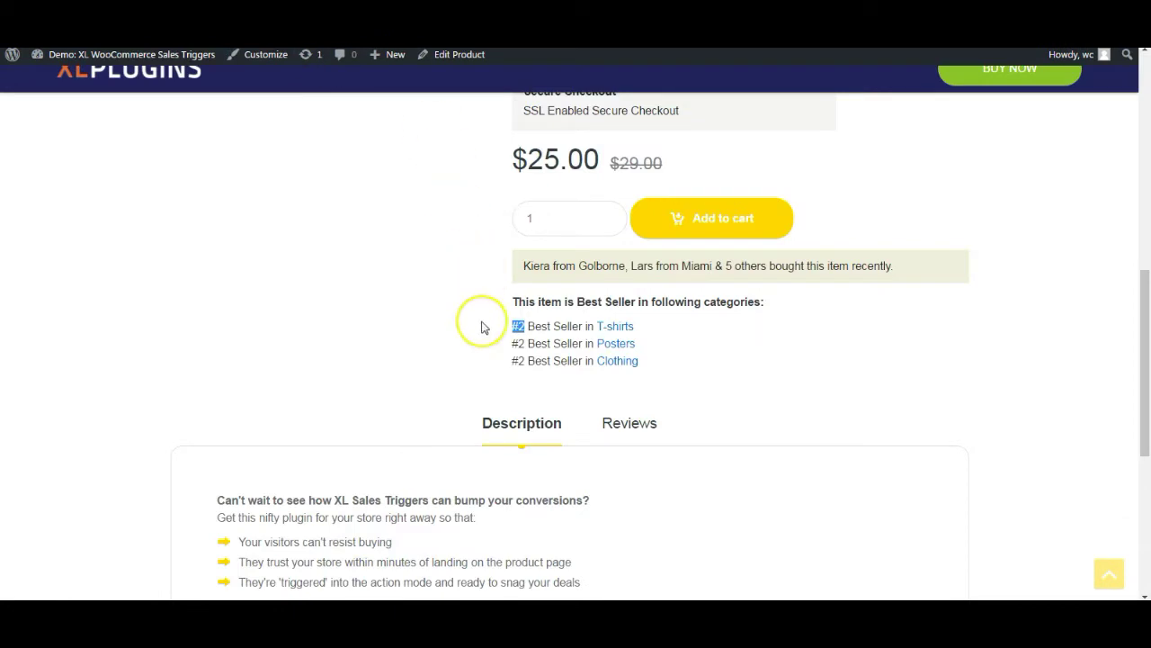
scroll(480, 327, "up", 8)
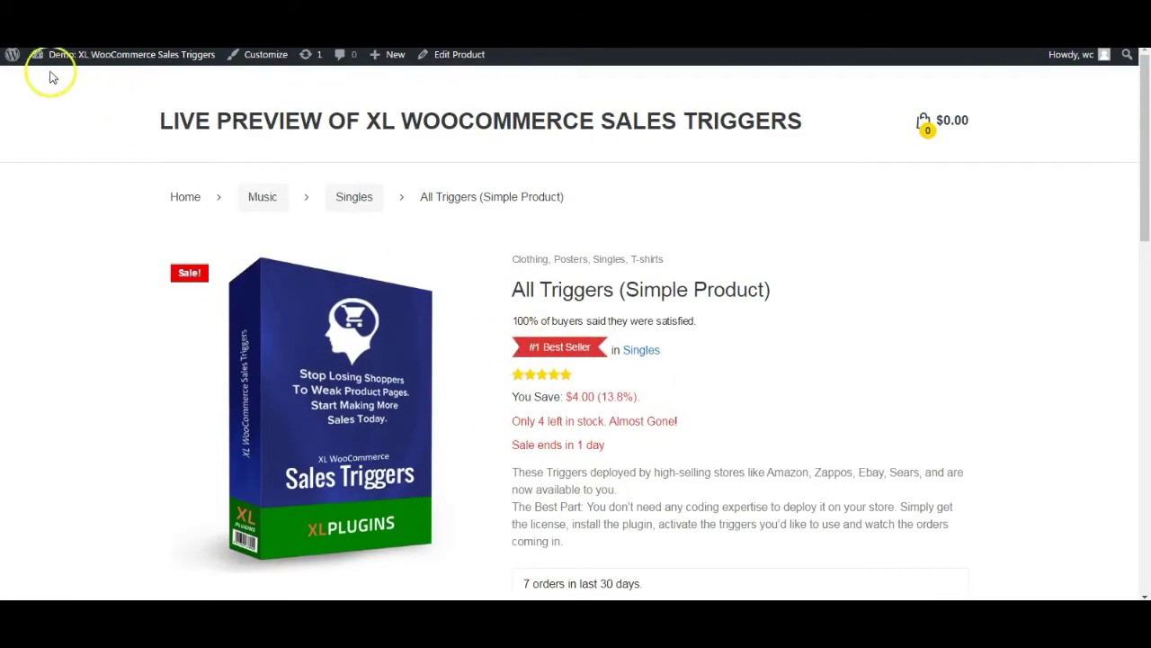
mouse_move(51, 57)
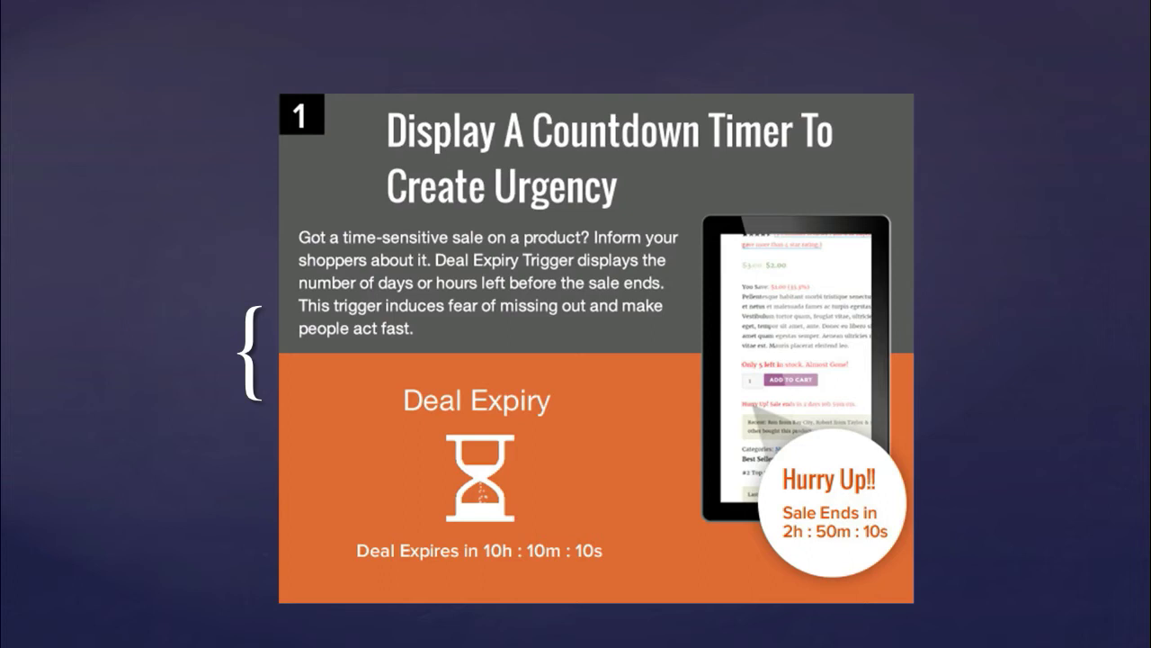
key("Right")
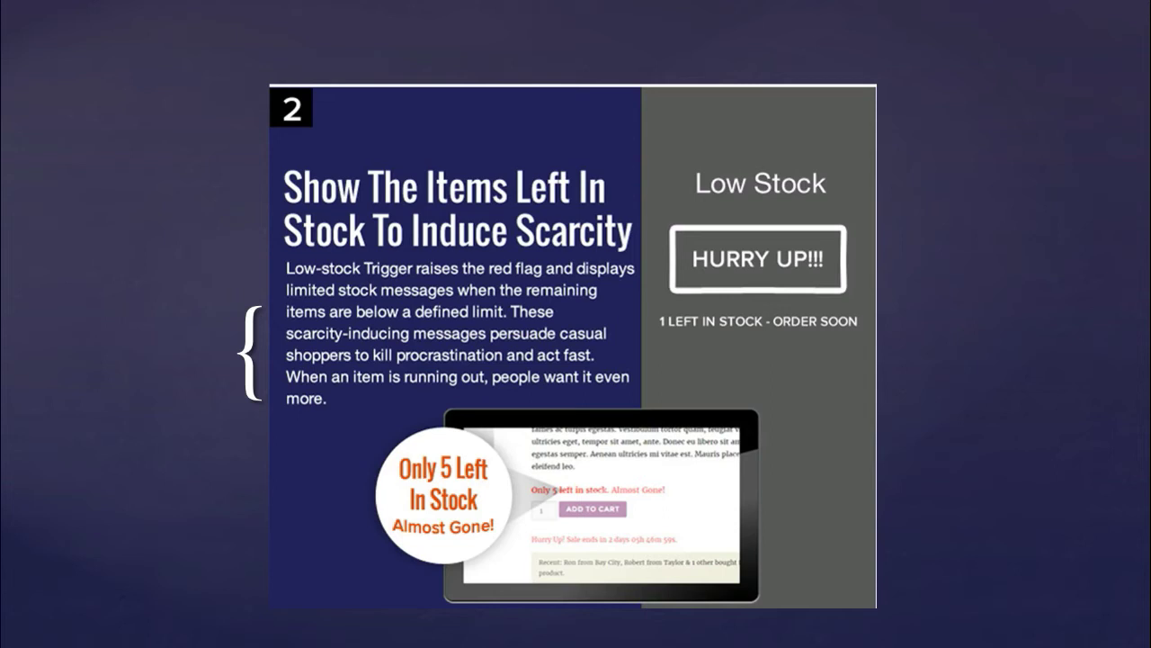
key("Right")
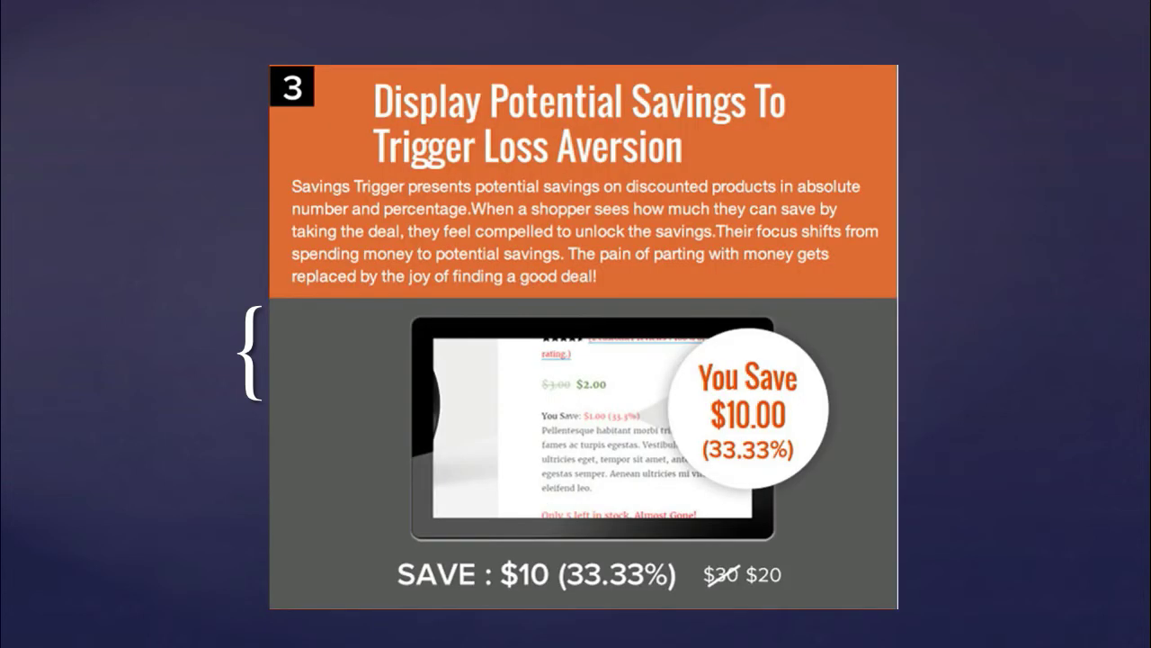